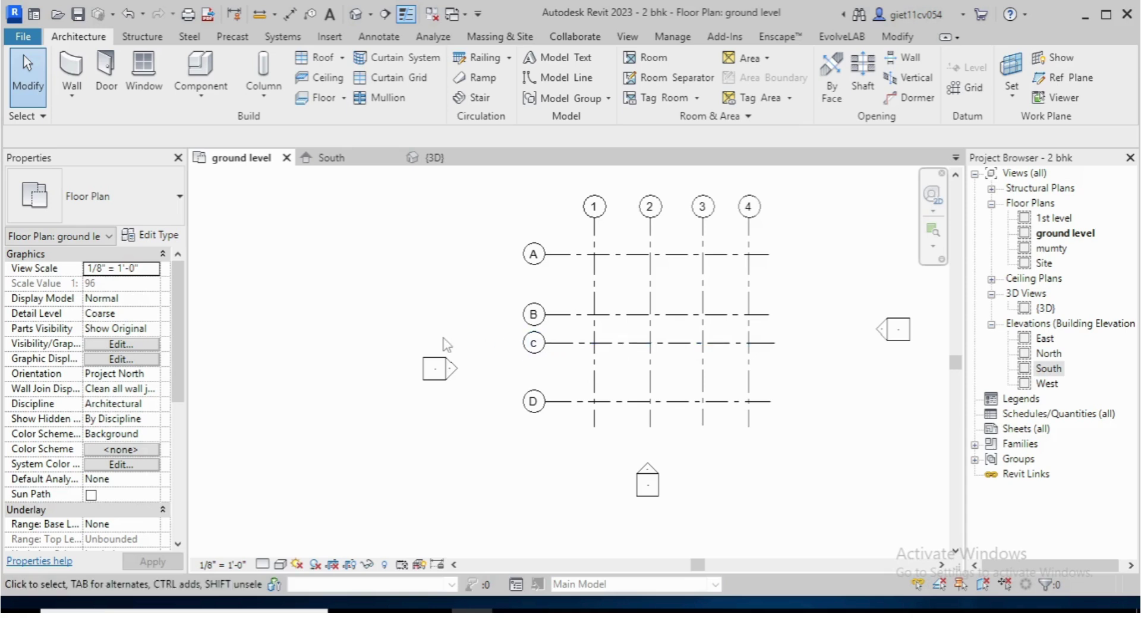
pyautogui.scroll(-2, 440, 340)
pyautogui.scroll(2, 440, 340)
pyautogui.scroll(-1, 439, 340)
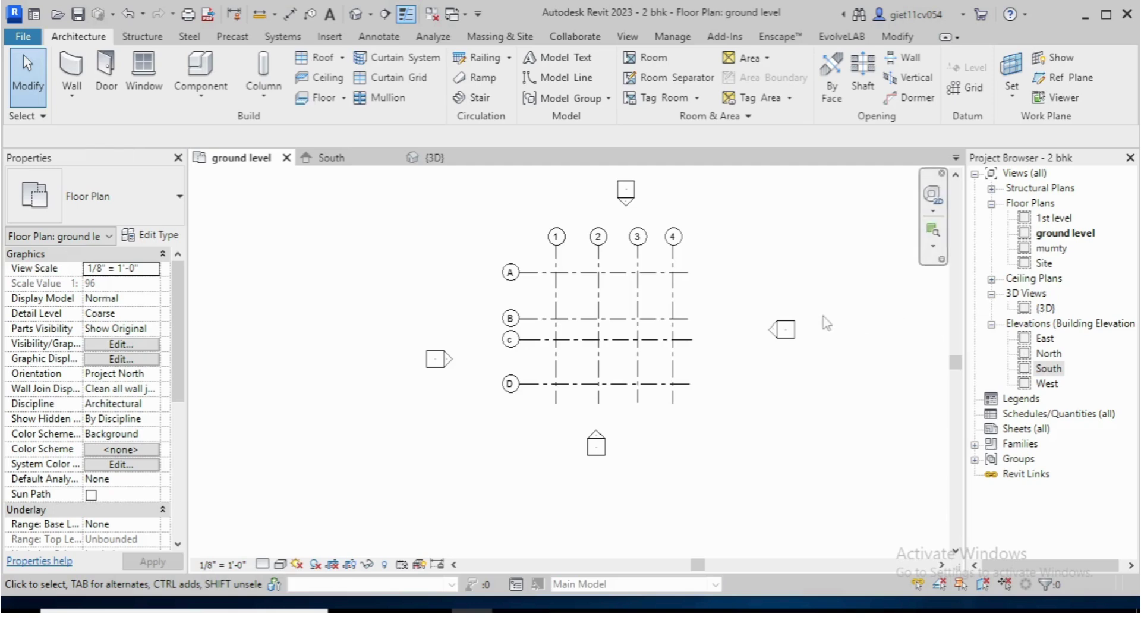
pyautogui.scroll(2, 679, 344)
pyautogui.scroll(-2, 678, 344)
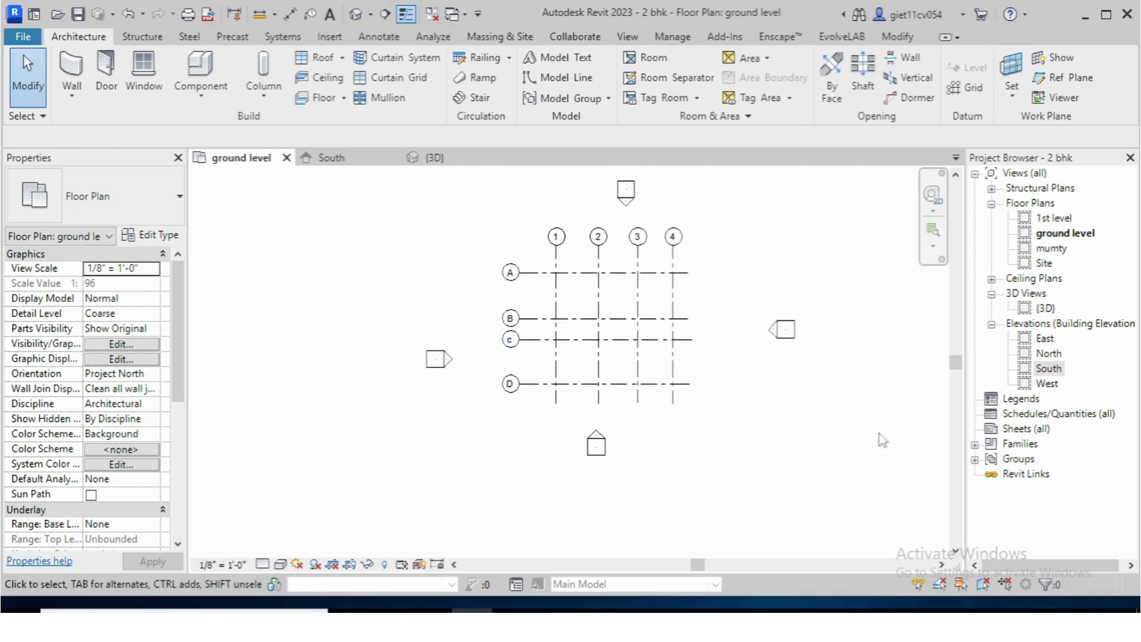
# Start the Wall command with the walls defined by height and their top constrained to the 1st level.
pyautogui.click(71, 71)
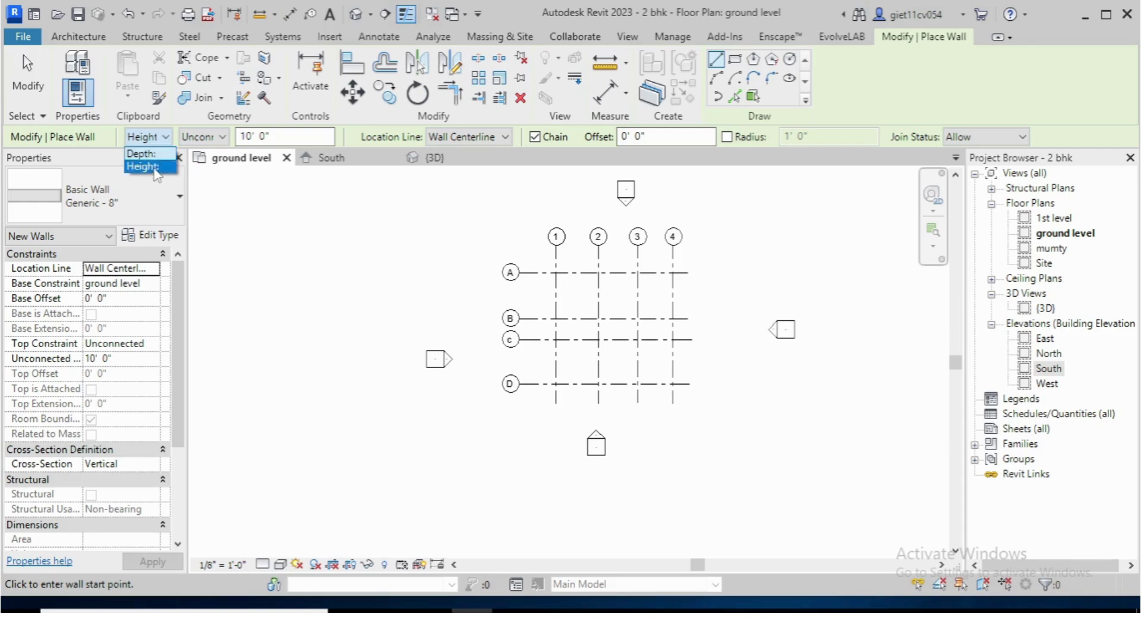
pyautogui.click(149, 166)
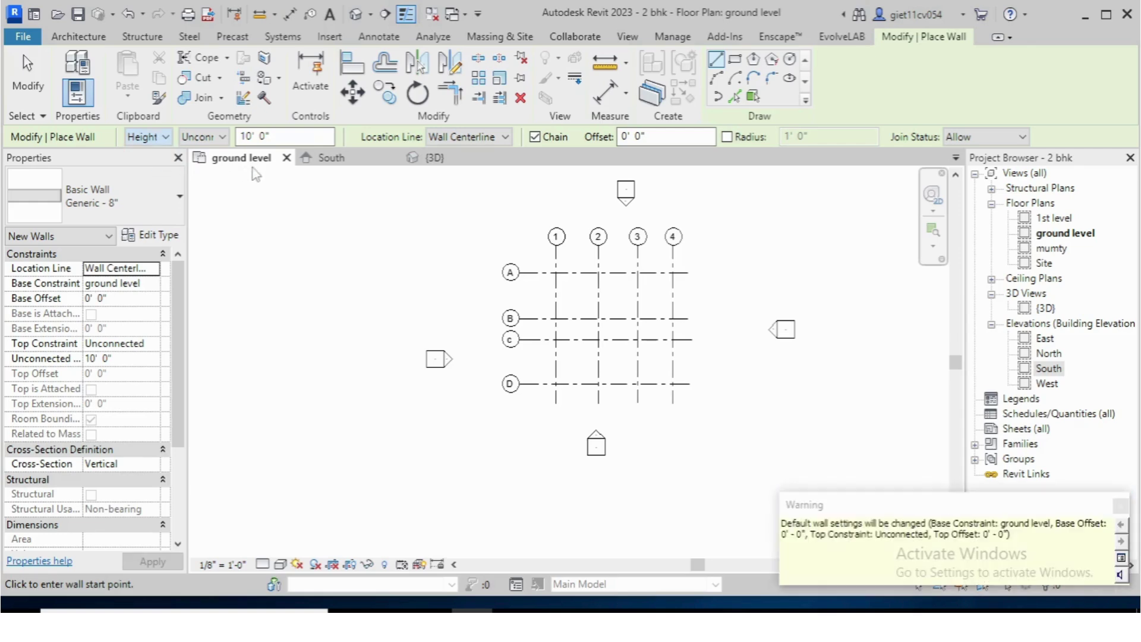
pyautogui.click(222, 138)
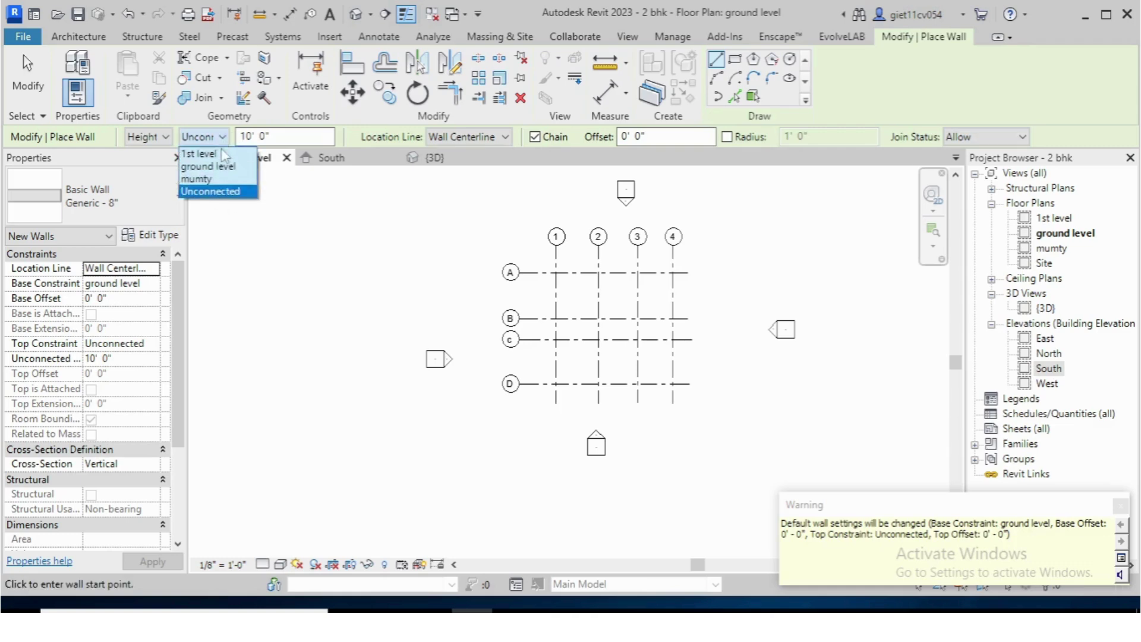
pyautogui.click(200, 154)
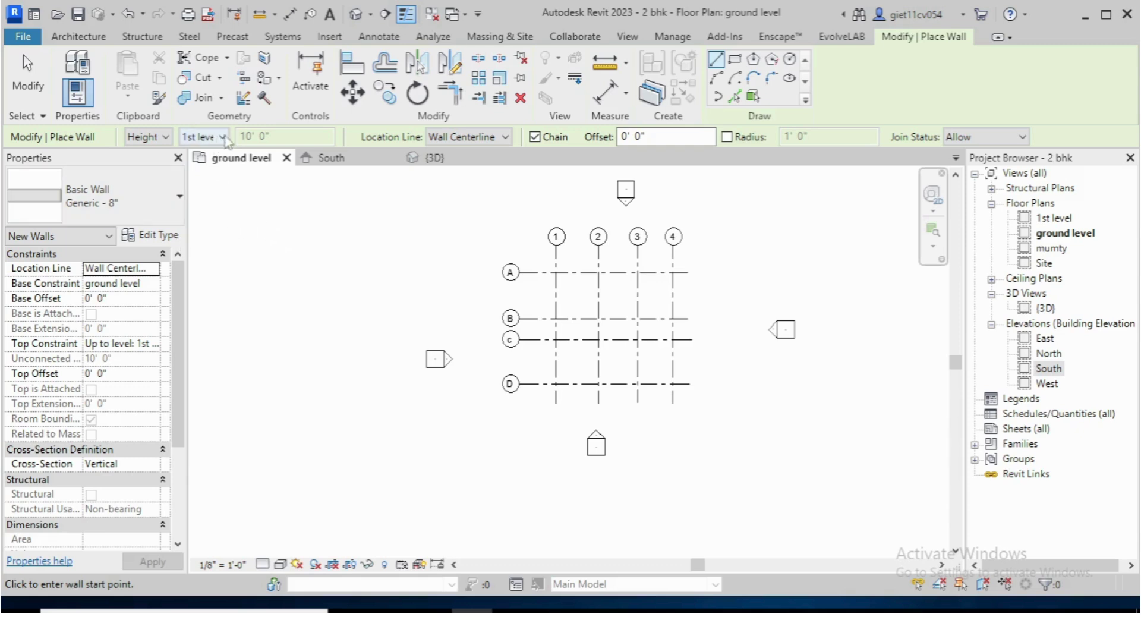
# Draw a wall along grid A from grid 1 to grid 2 and end the wall command.
pyautogui.scroll(2, 568, 275)
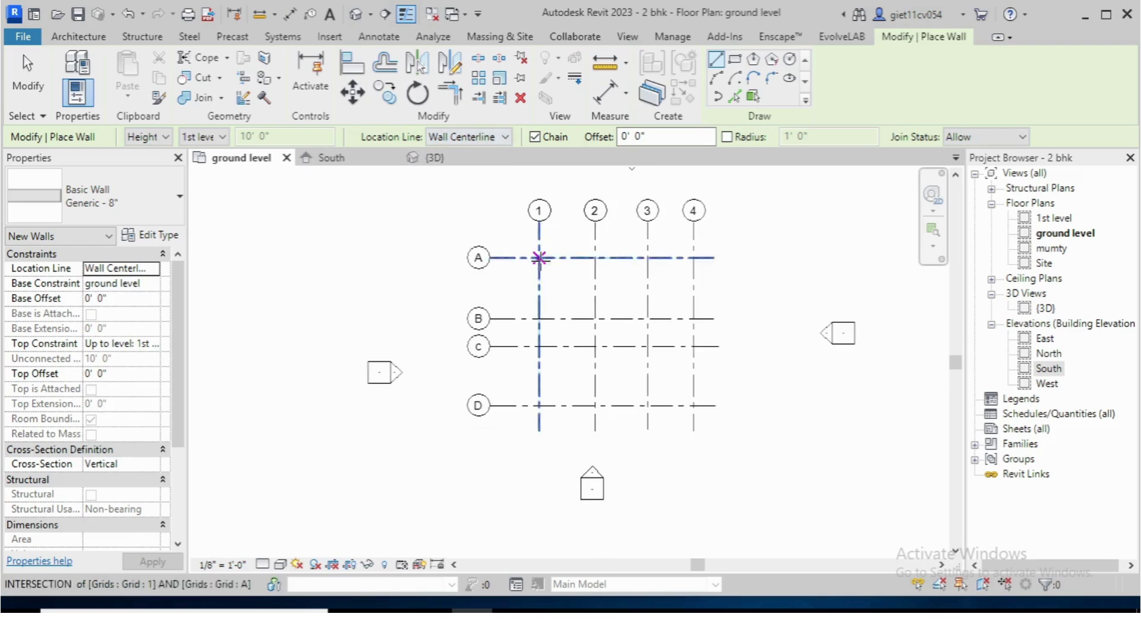
pyautogui.scroll(4, 537, 258)
pyautogui.scroll(-2, 512, 252)
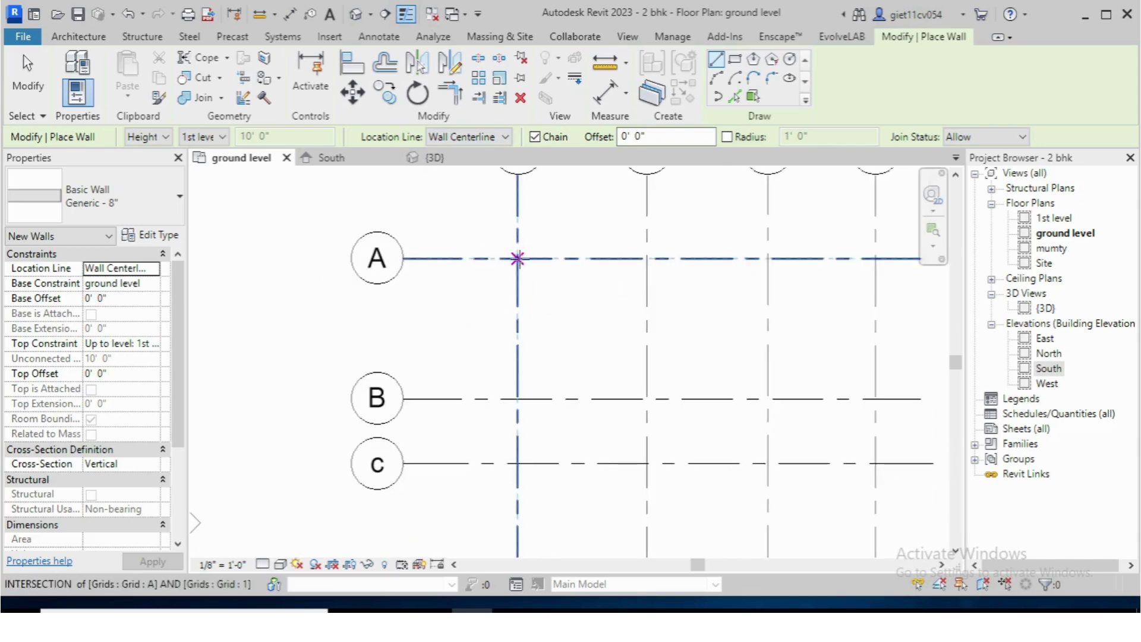
pyautogui.click(518, 258)
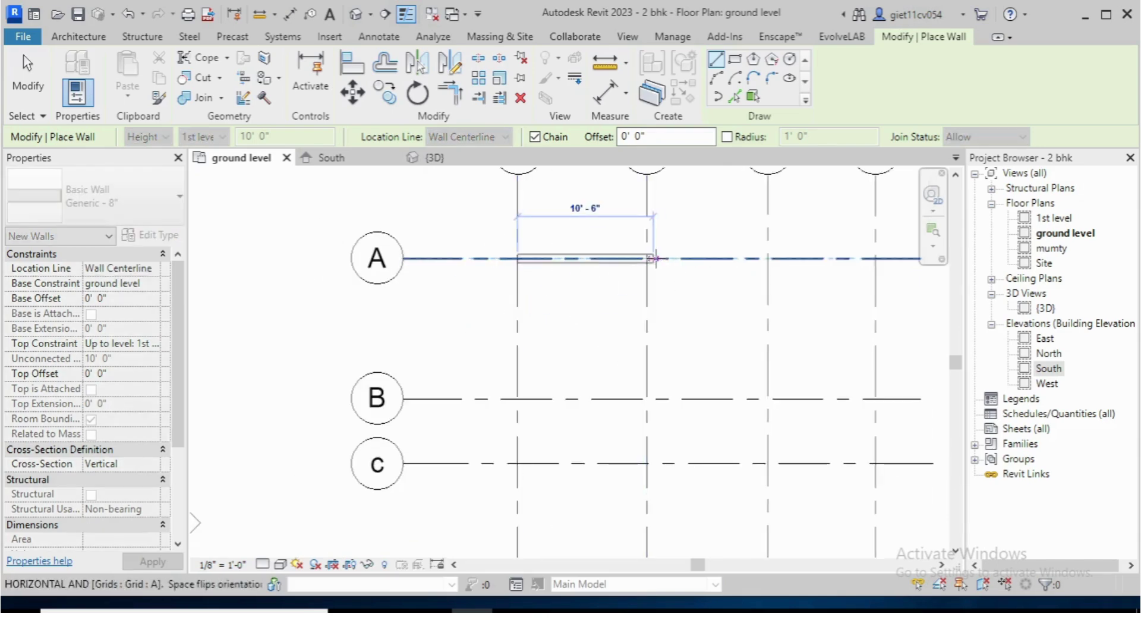
pyautogui.scroll(-3, 596, 257)
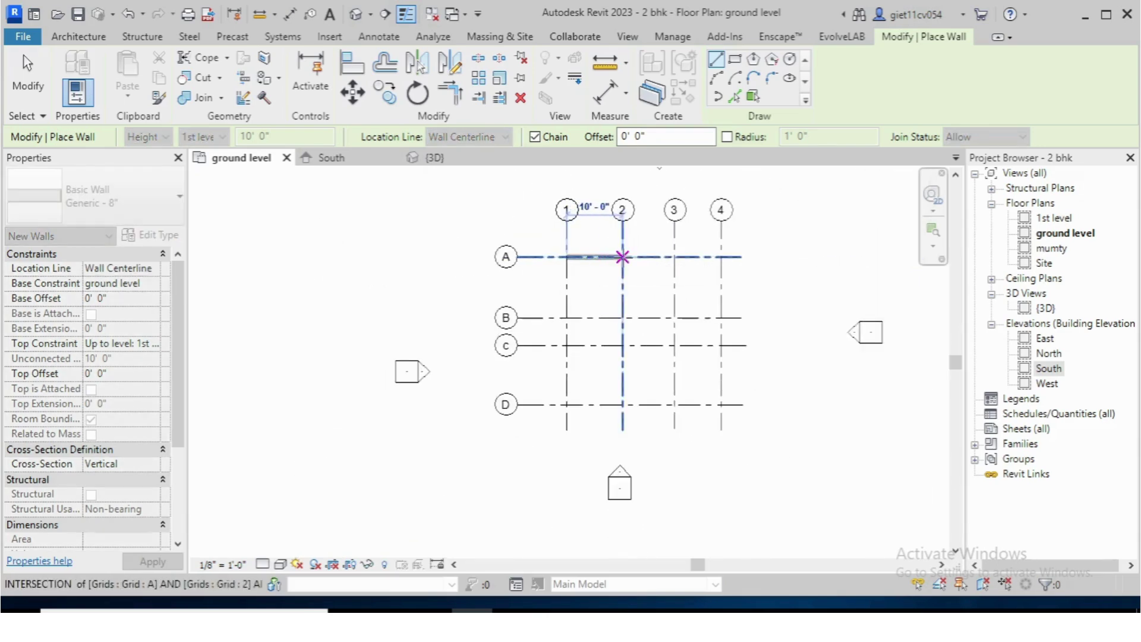
pyautogui.click(623, 257)
pyautogui.scroll(2, 623, 257)
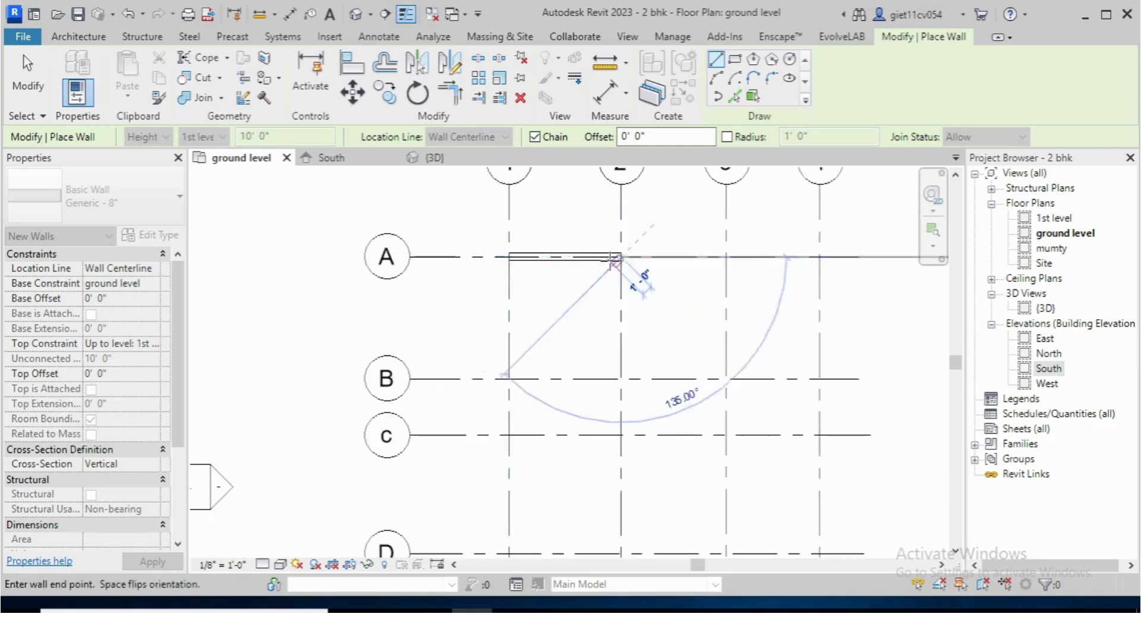
pyautogui.press('Escape')
pyautogui.press('Escape')
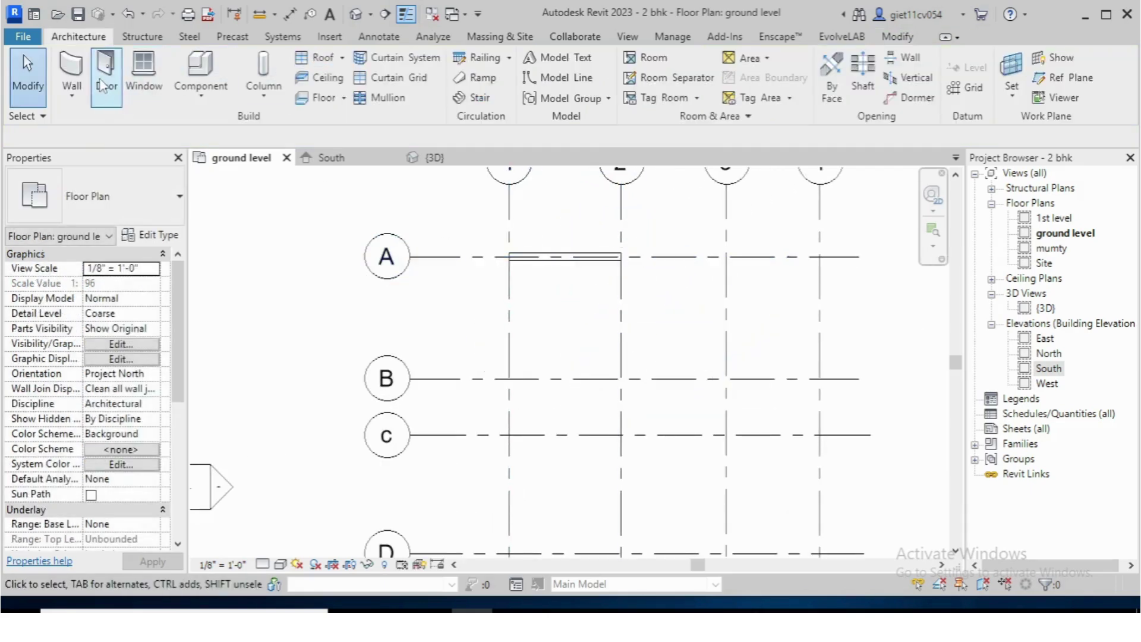
# Draw another Generic - 8" wall along grid A from grid 3 to grid 4.
pyautogui.click(71, 71)
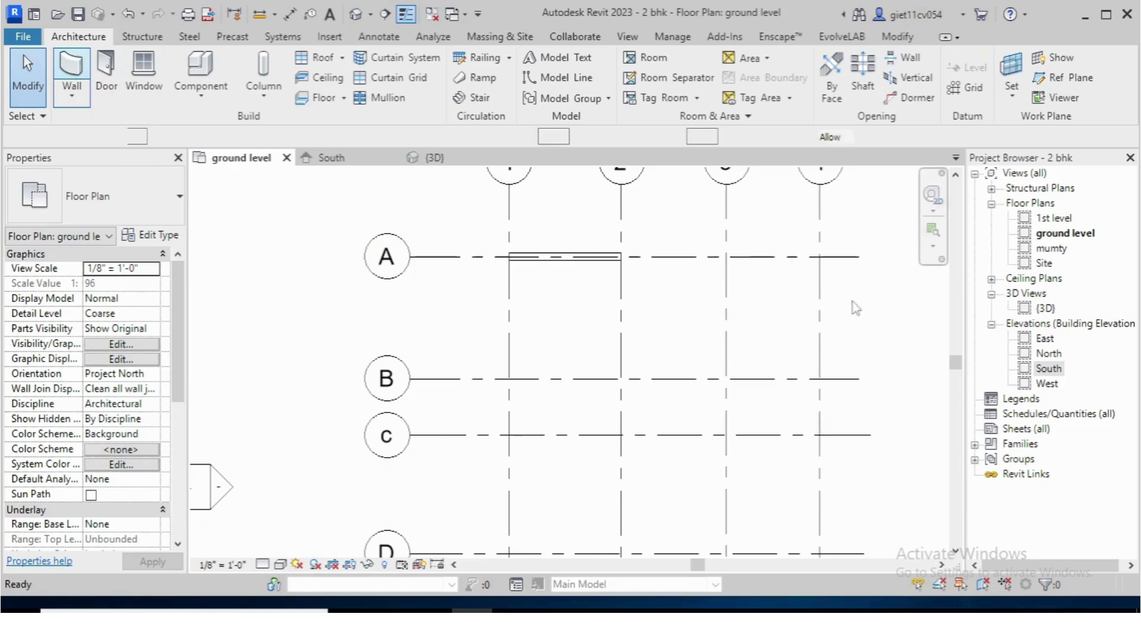
pyautogui.click(726, 257)
pyautogui.click(820, 257)
# Continue the wall chain along grid 4 to grid D, along grid D to grid 1, and up grid 1 to grid A.
pyautogui.scroll(-3, 809, 309)
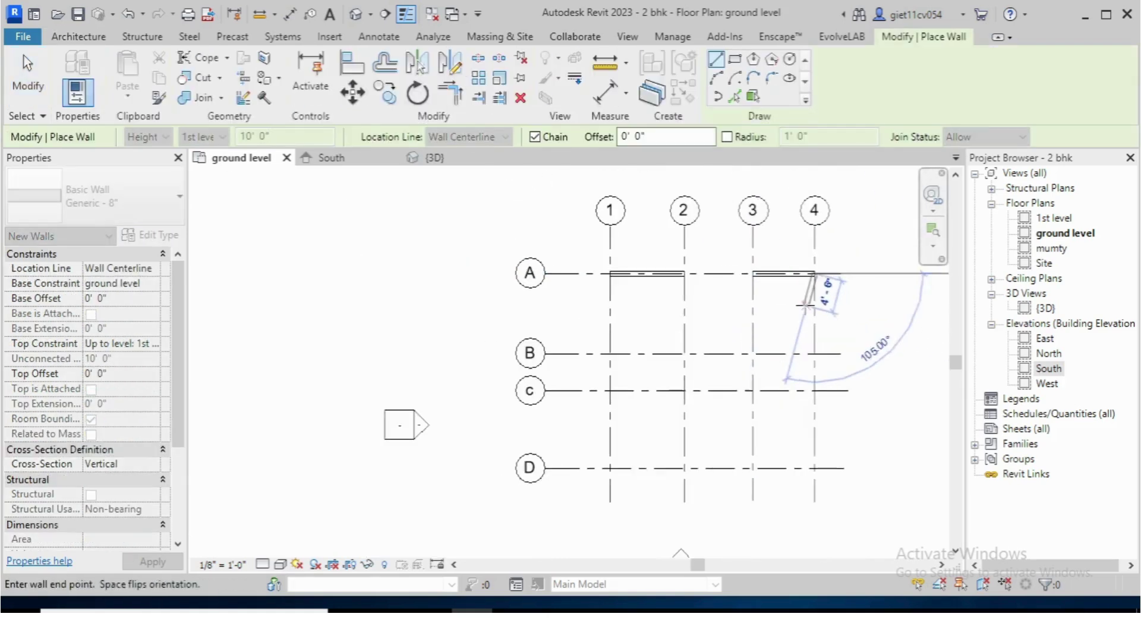
pyautogui.scroll(3, 814, 474)
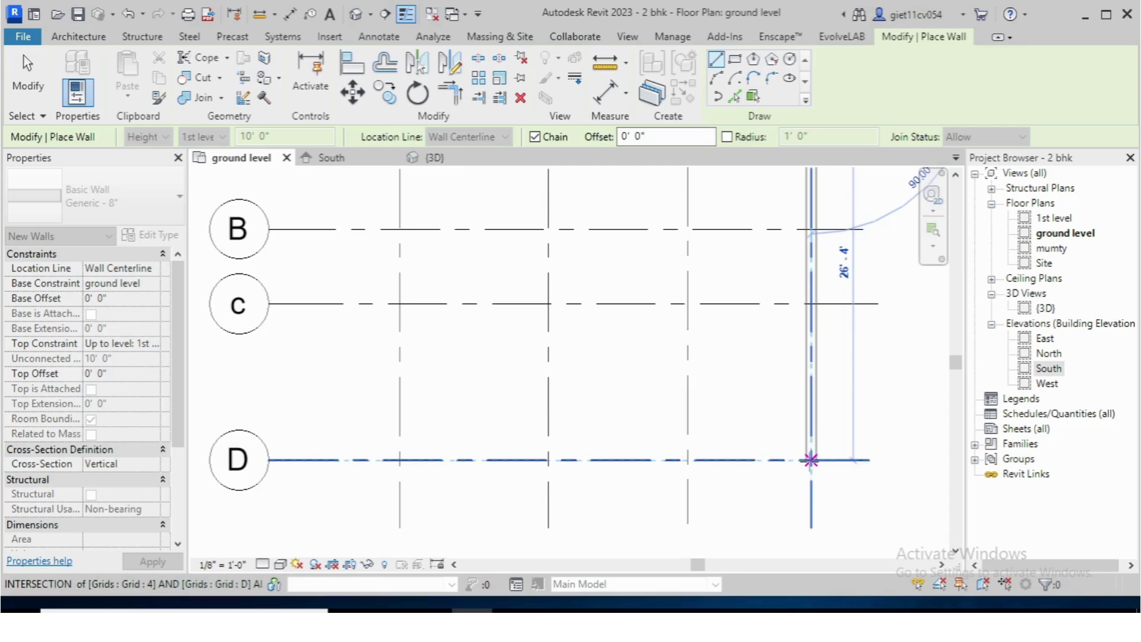
pyautogui.click(812, 460)
pyautogui.click(400, 460)
pyautogui.scroll(-3, 399, 354)
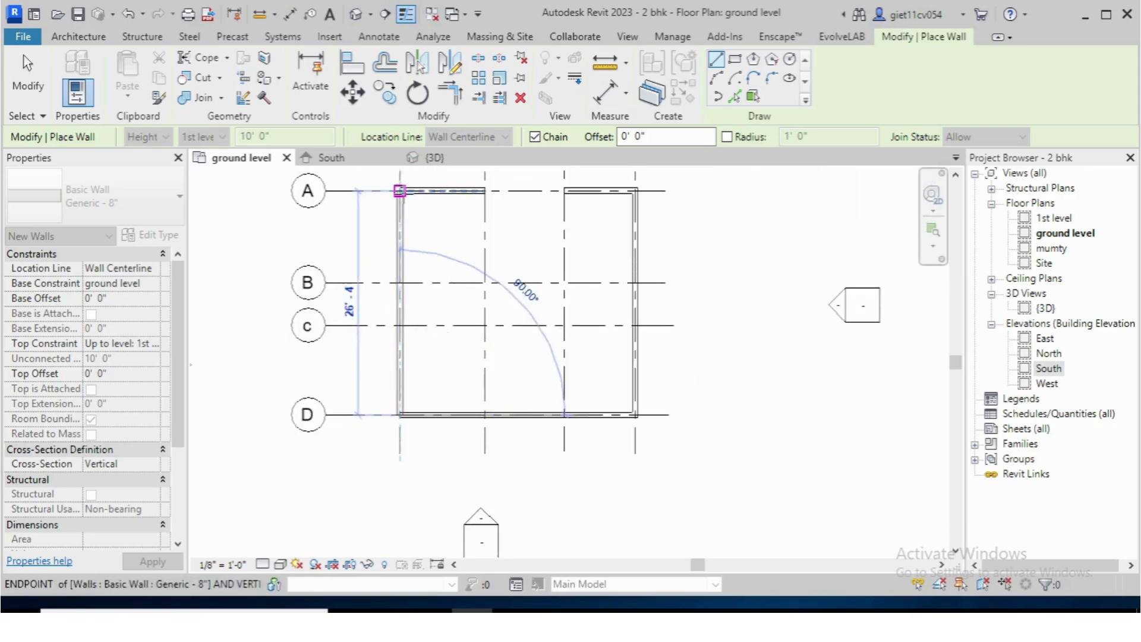
pyautogui.click(399, 190)
pyautogui.scroll(-1, 612, 377)
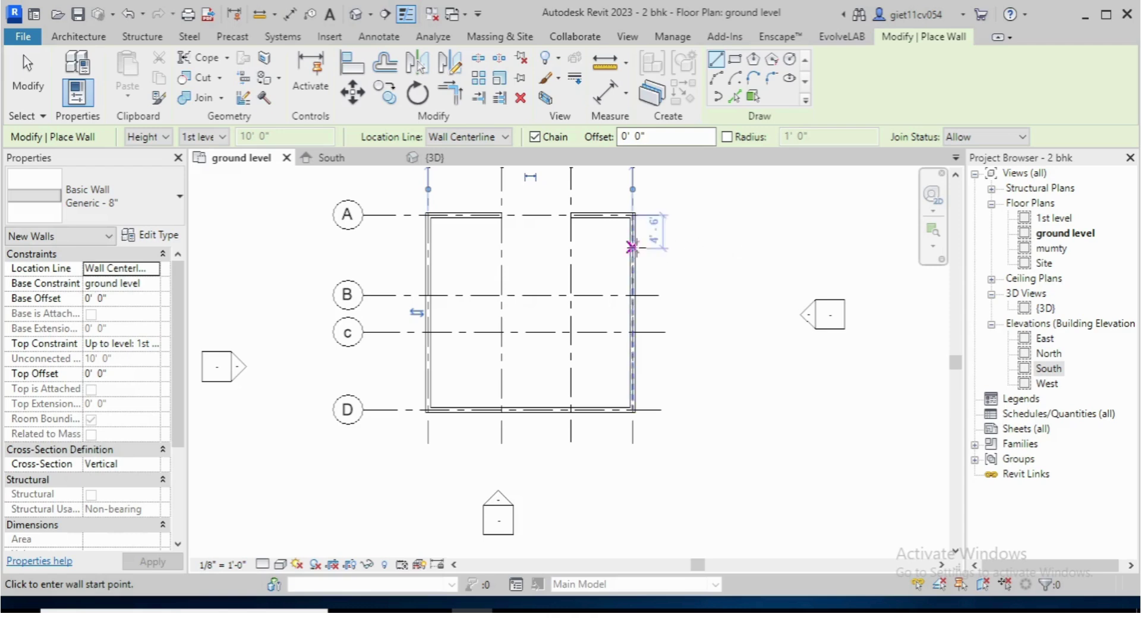
pyautogui.scroll(-2, 655, 283)
pyautogui.scroll(-1, 509, 234)
pyautogui.scroll(1, 508, 233)
pyautogui.scroll(-1, 509, 236)
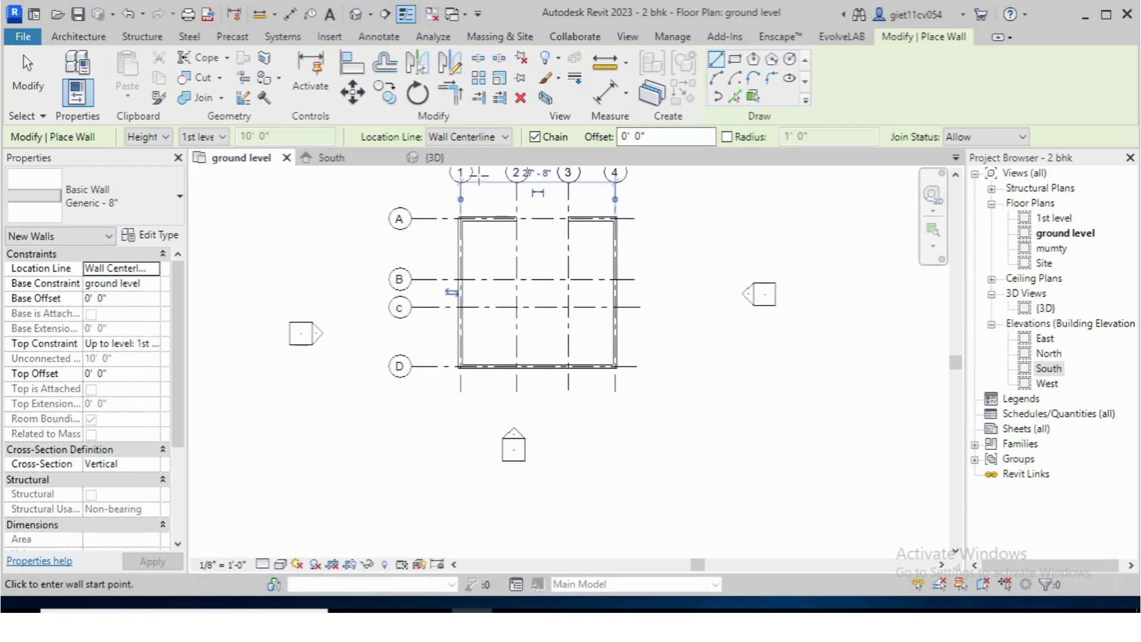
pyautogui.scroll(1, 487, 202)
pyautogui.scroll(-1, 469, 238)
# Try a wall along grid B from grid 1 with the location line at Finish Face: Exterior, flipping its orientation, and cancel it.
pyautogui.scroll(3, 452, 261)
pyautogui.scroll(1, 420, 272)
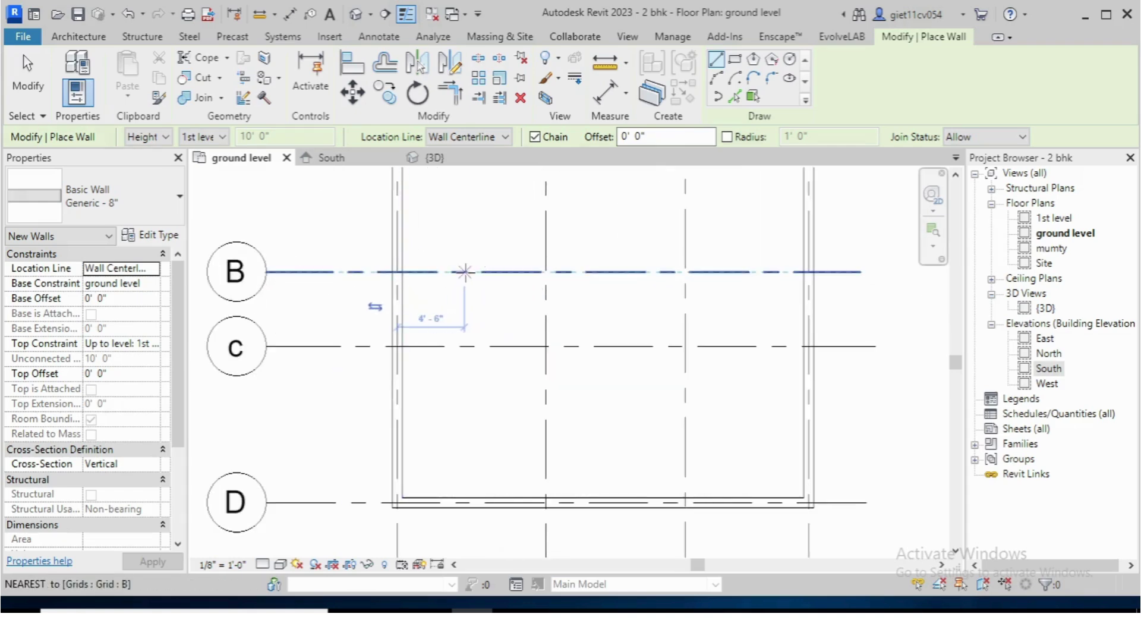
pyautogui.click(502, 138)
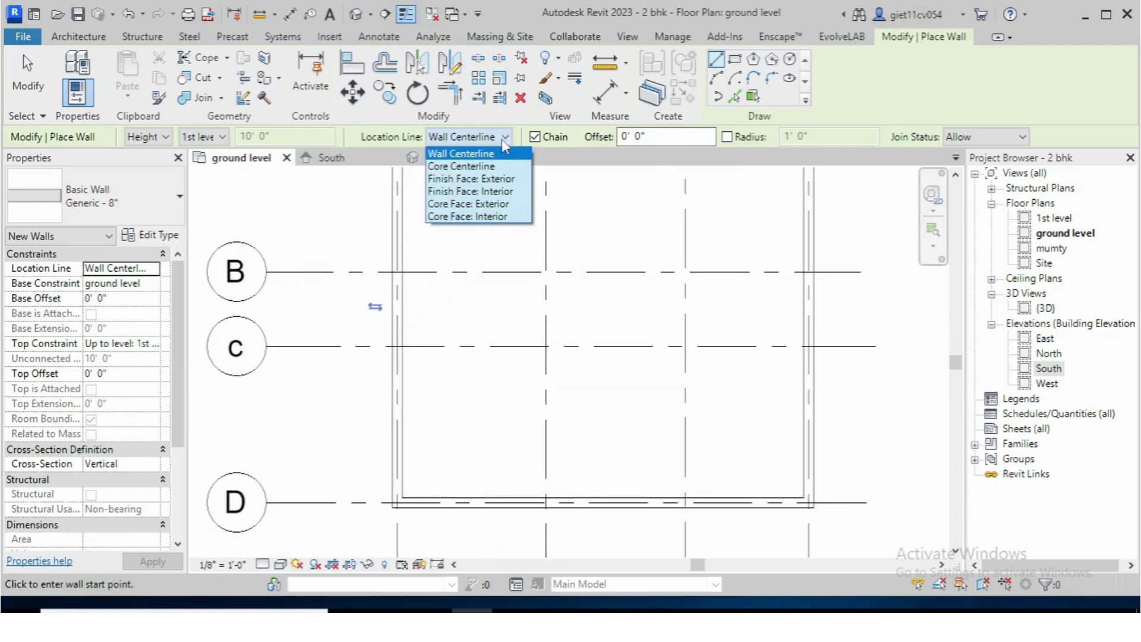
pyautogui.click(493, 181)
pyautogui.click(396, 272)
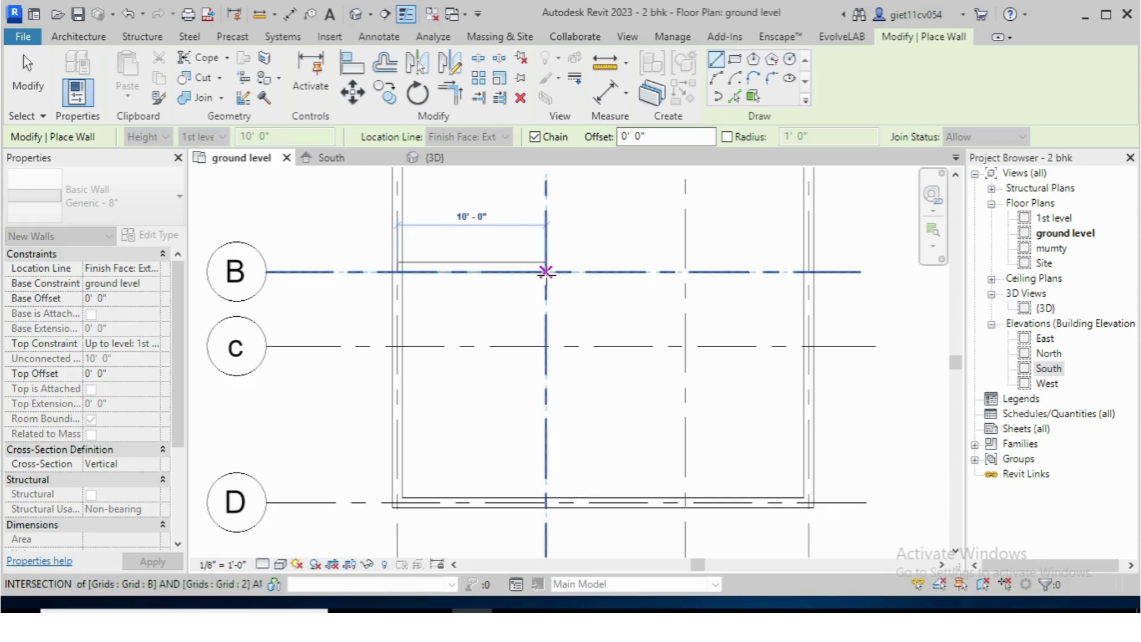
pyautogui.press('space')
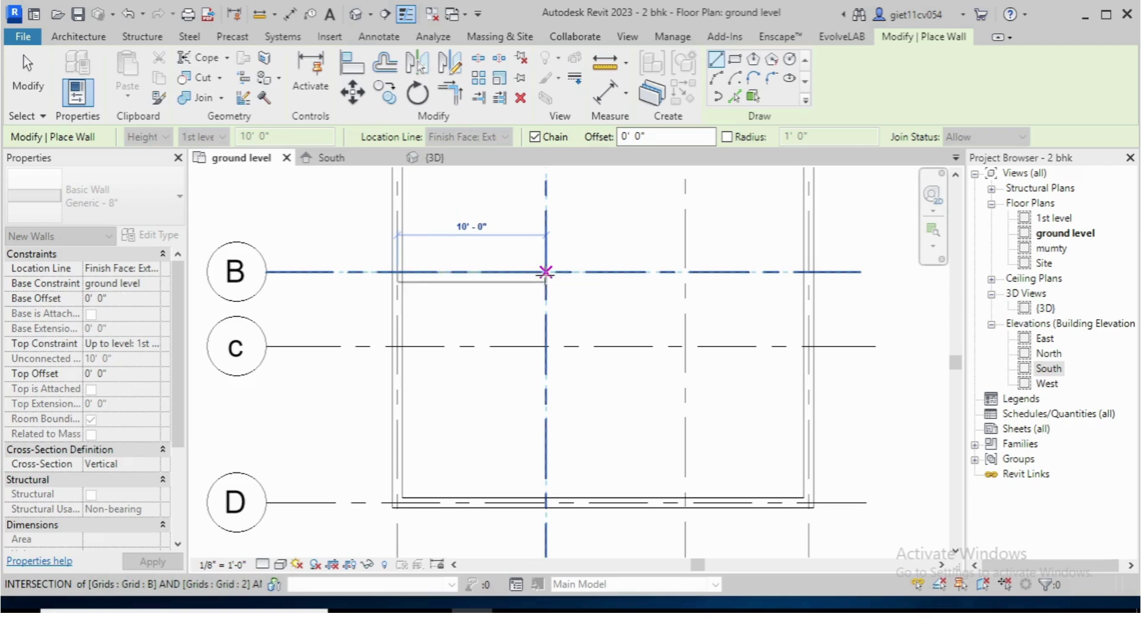
pyautogui.rightClick(515, 272)
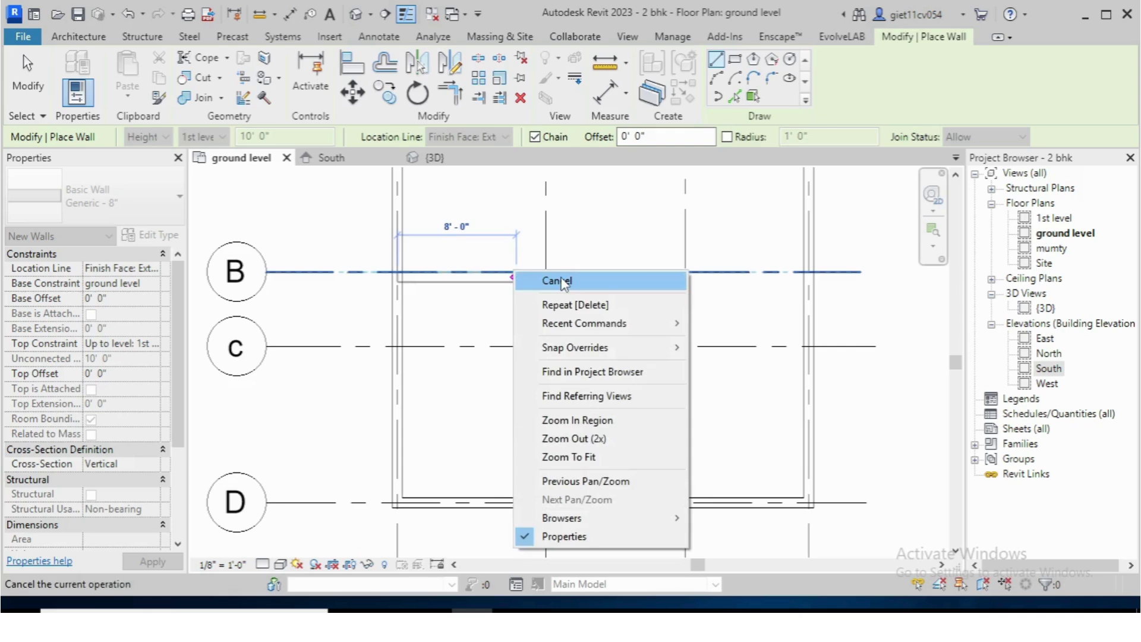
pyautogui.click(563, 281)
pyautogui.scroll(-1, 438, 248)
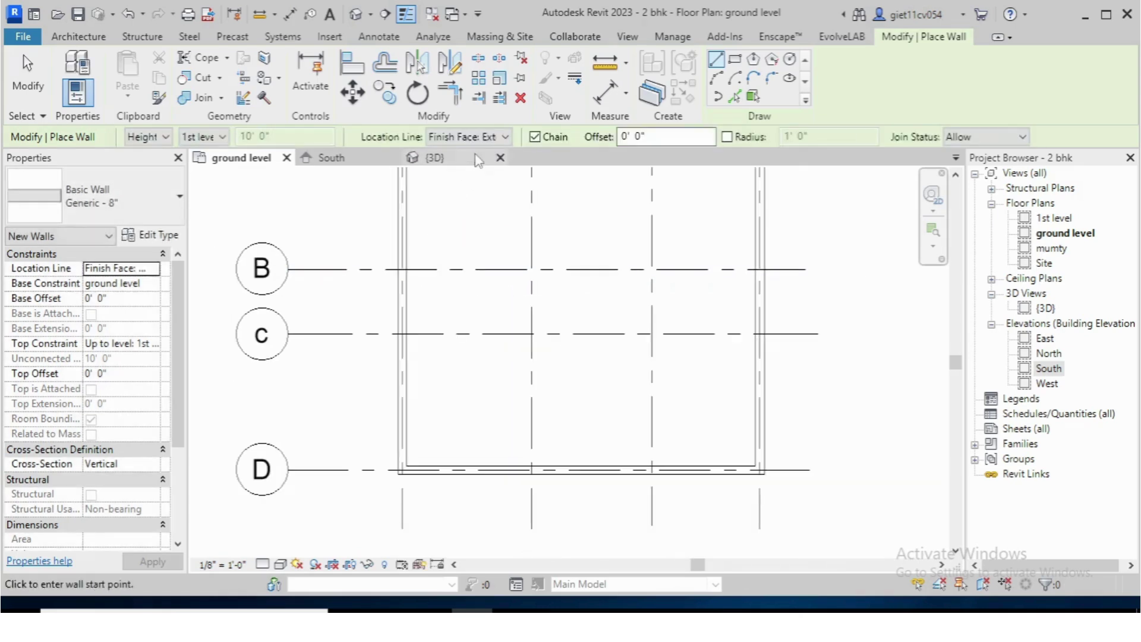
# With the location line at Wall Centerline, draw an interior wall along grid B from grid 1 to grid 4.
pyautogui.click(504, 137)
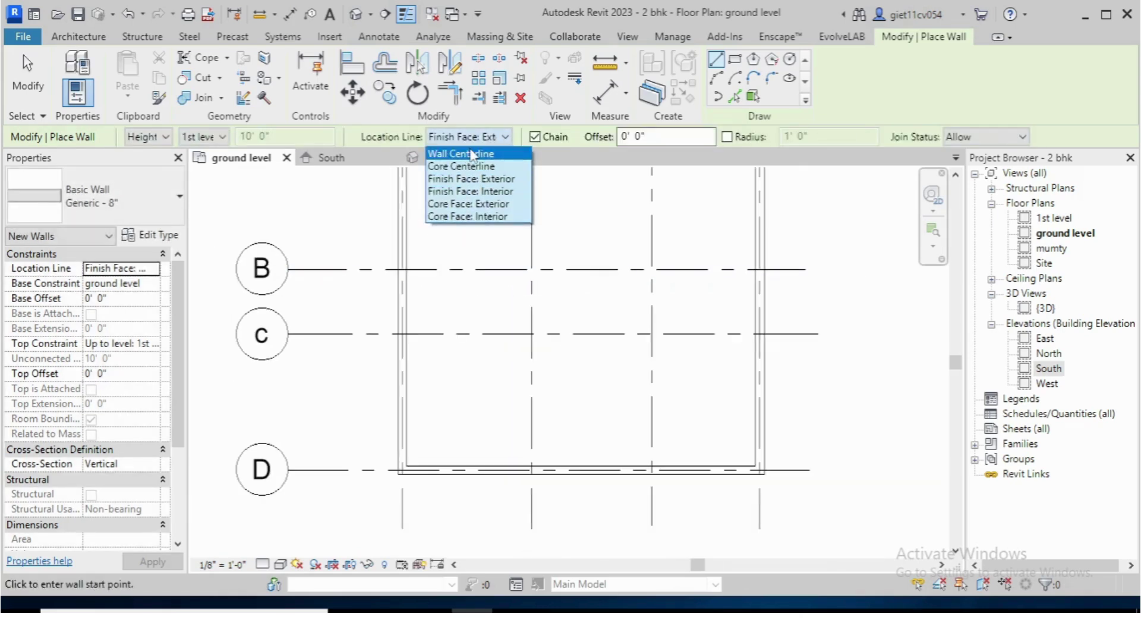
pyautogui.click(471, 155)
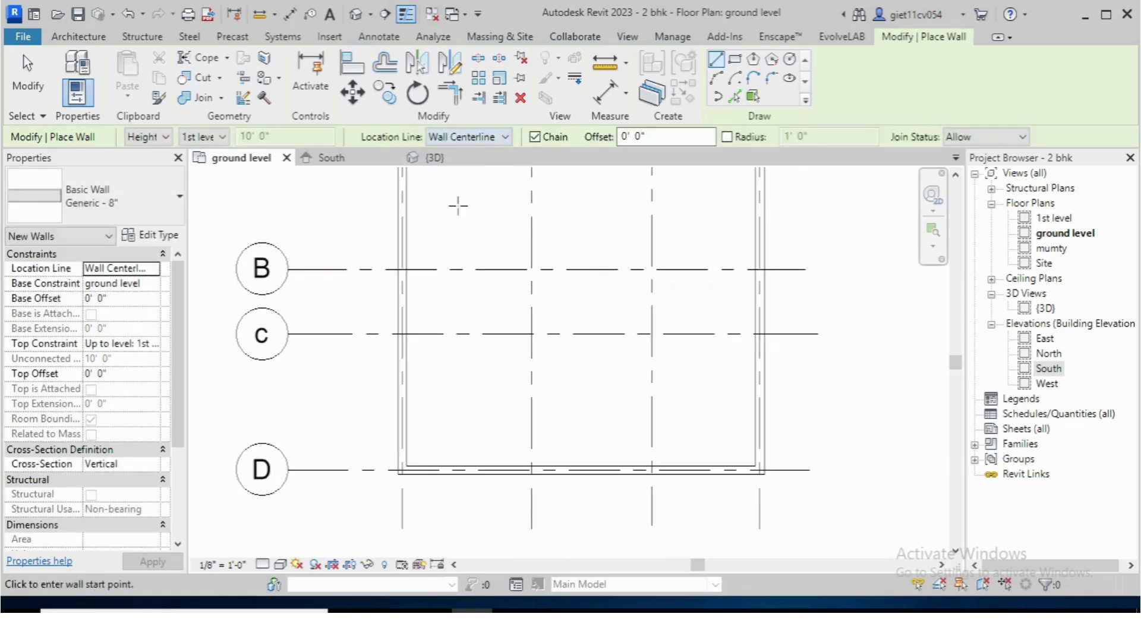
pyautogui.click(403, 269)
pyautogui.click(760, 269)
pyautogui.press('Escape')
# Draw a second interior wall along grid c from grid 1 to grid 4 and end the chain.
pyautogui.scroll(-4, 543, 301)
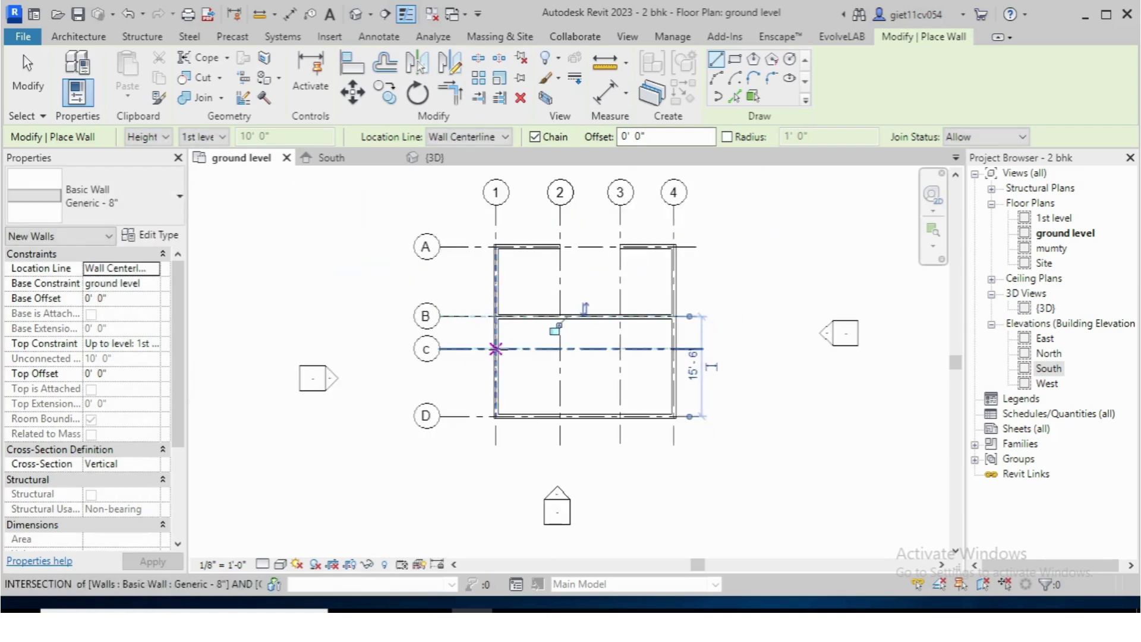
pyautogui.click(496, 349)
pyautogui.click(674, 349)
pyautogui.press('Escape')
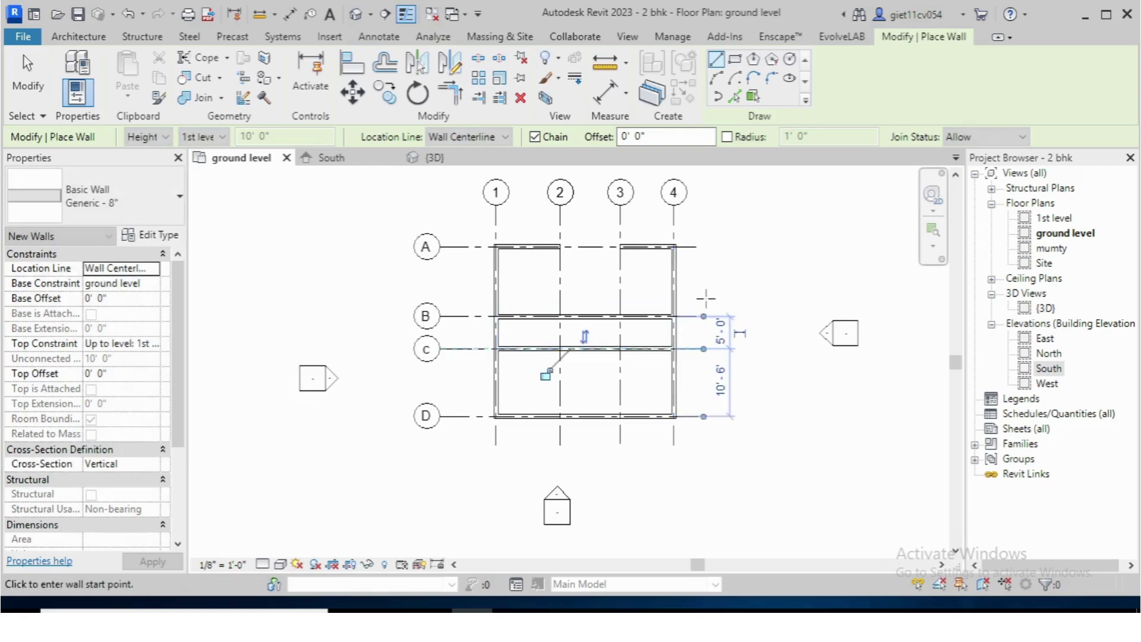
pyautogui.scroll(2, 706, 298)
pyautogui.rightClick(706, 298)
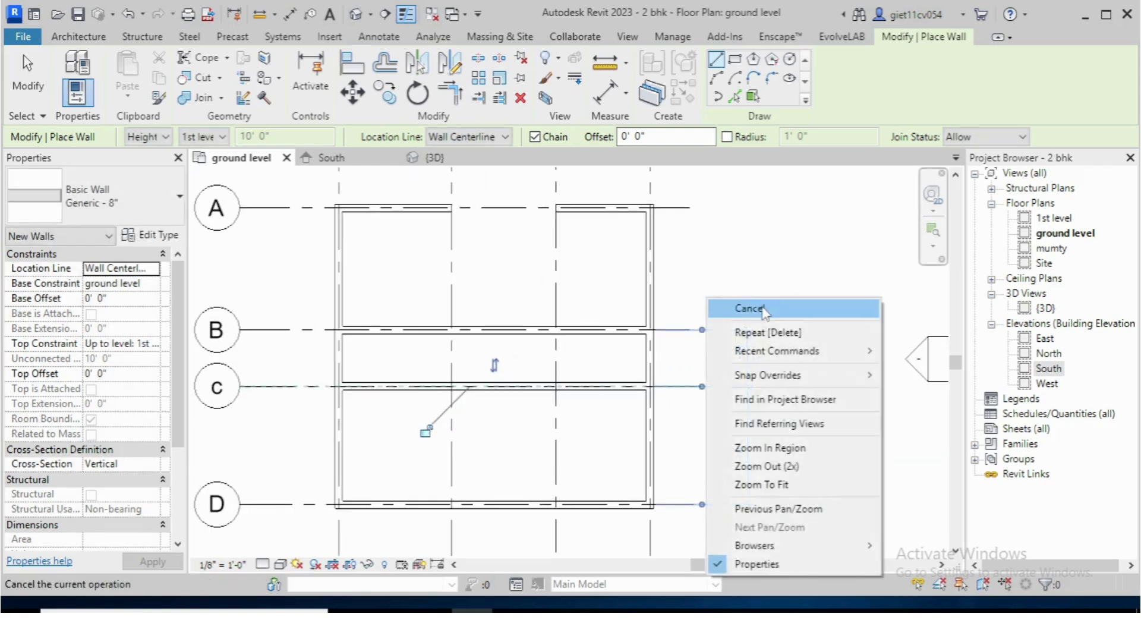
pyautogui.click(742, 303)
# Examine the drawn walls in the {3D} view and return to the ground level floor plan.
pyautogui.scroll(-2, 741, 294)
pyautogui.scroll(-1, 742, 294)
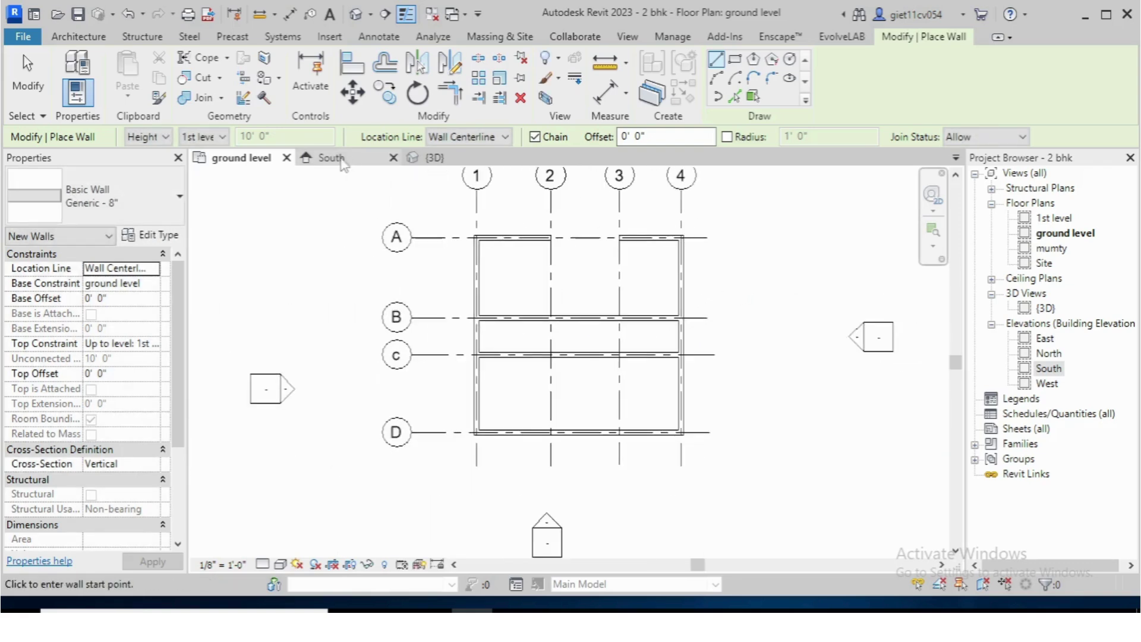
pyautogui.click(433, 158)
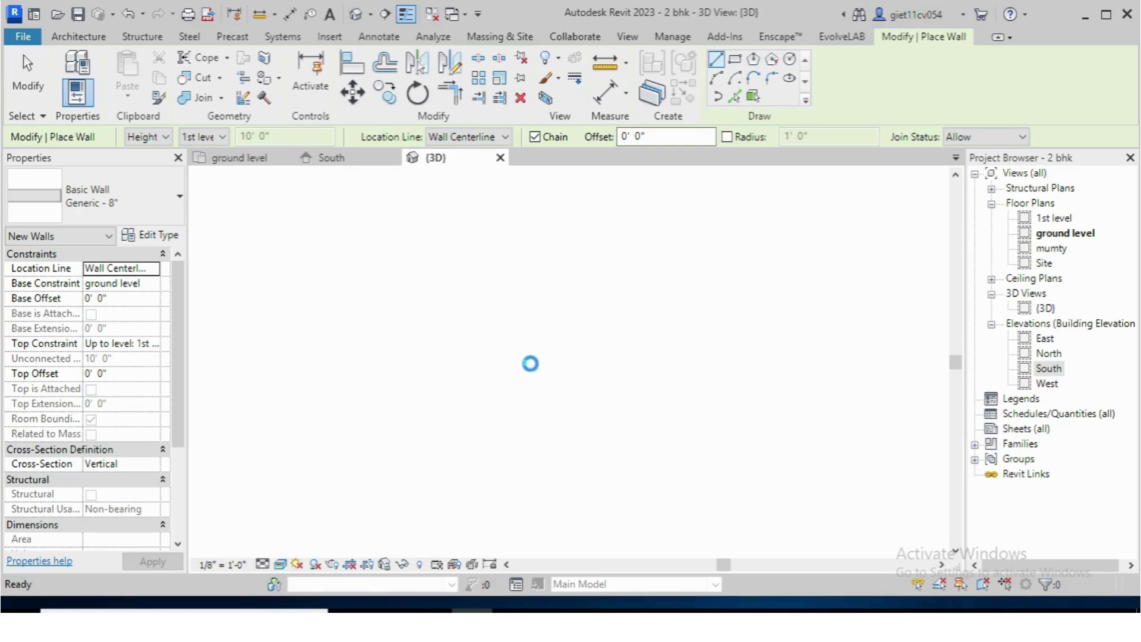
pyautogui.scroll(5, 527, 362)
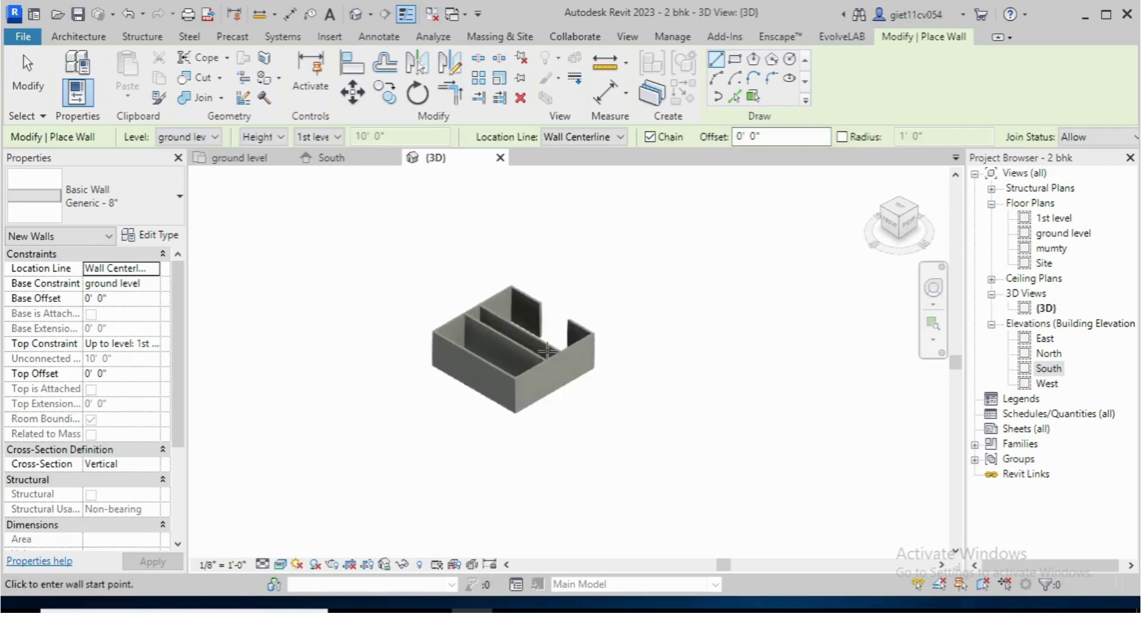
pyautogui.scroll(-1, 497, 331)
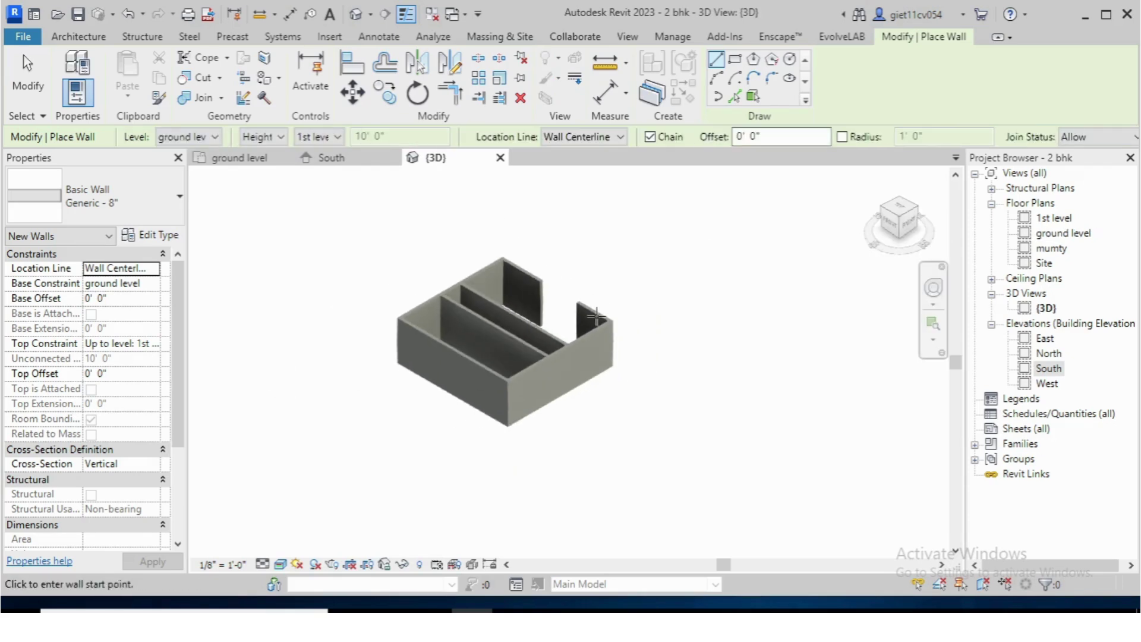
pyautogui.scroll(4, 583, 313)
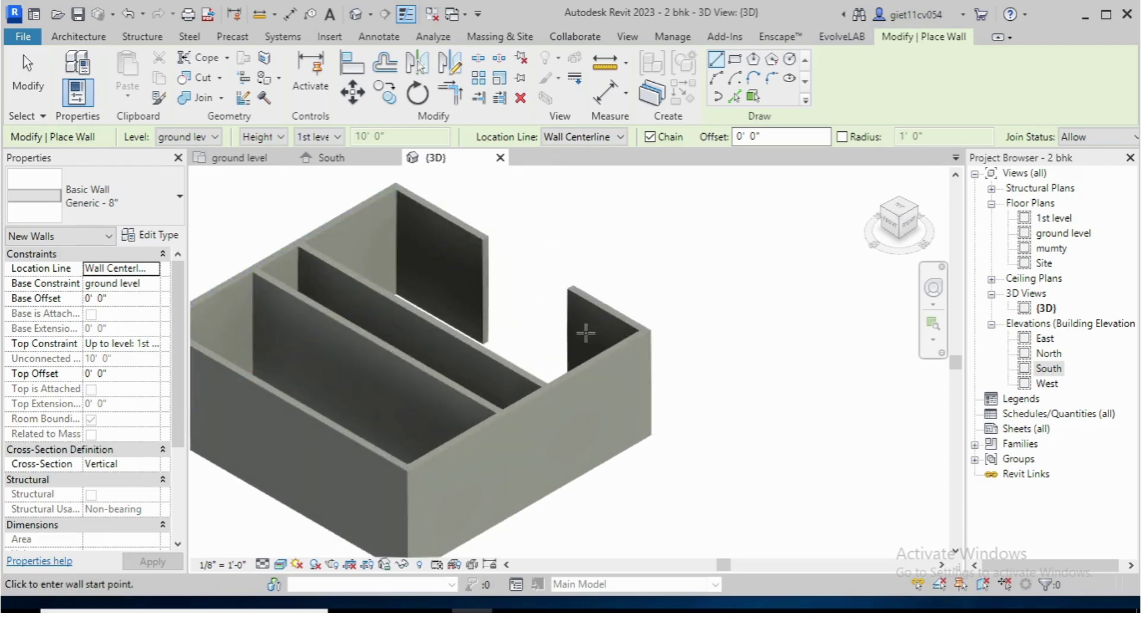
pyautogui.click(240, 157)
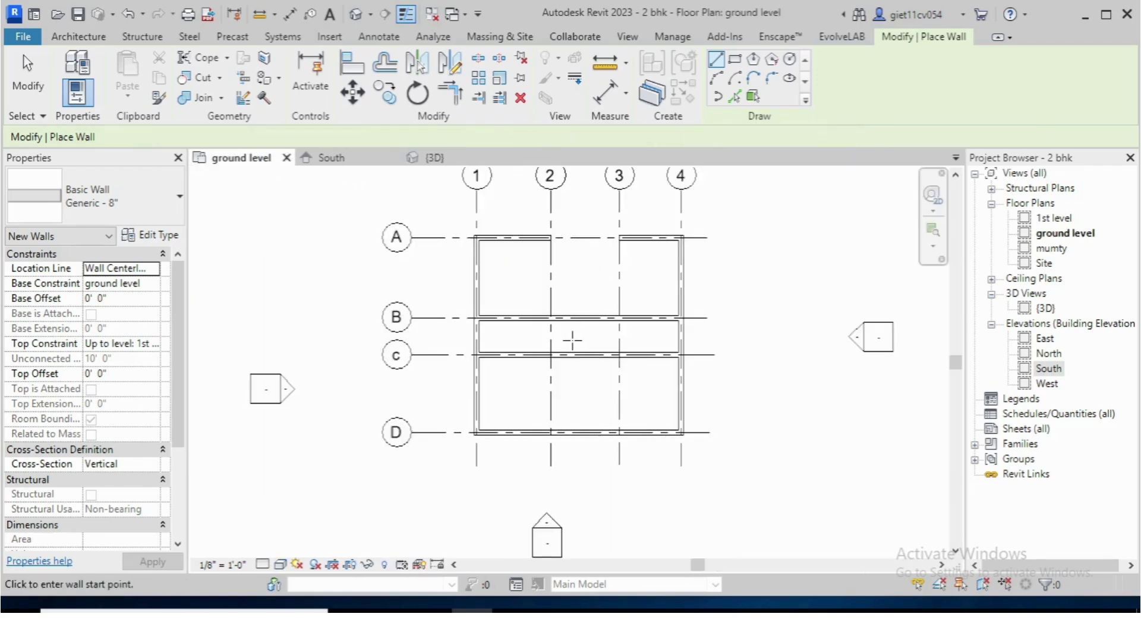
pyautogui.scroll(-3, 572, 338)
pyautogui.scroll(1, 576, 280)
pyautogui.scroll(2, 575, 284)
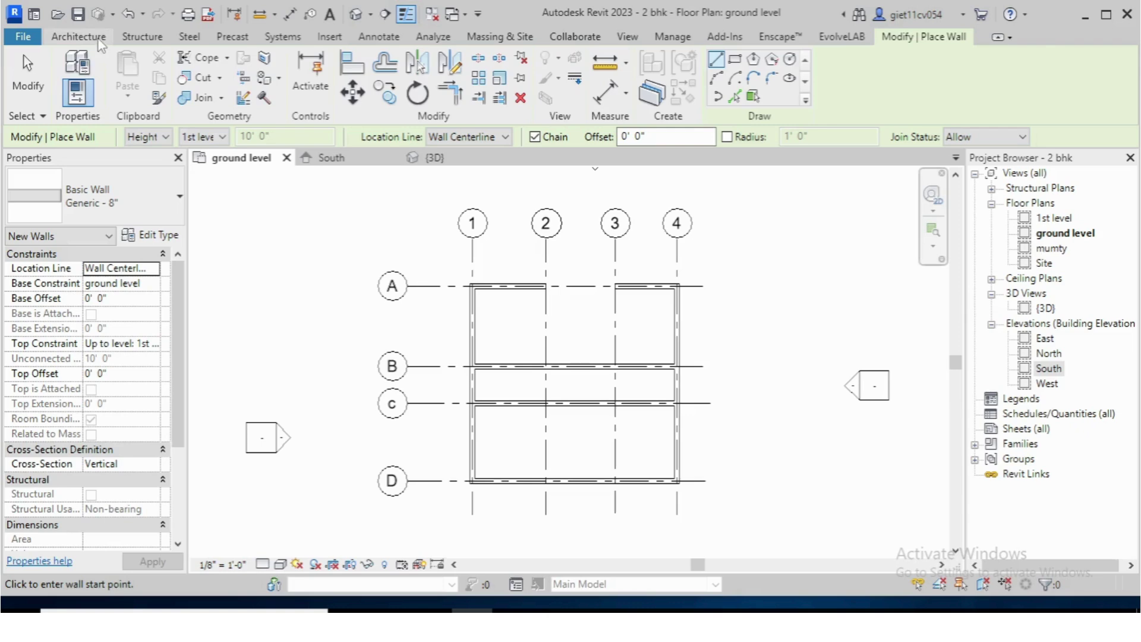
pyautogui.click(78, 36)
pyautogui.click(69, 66)
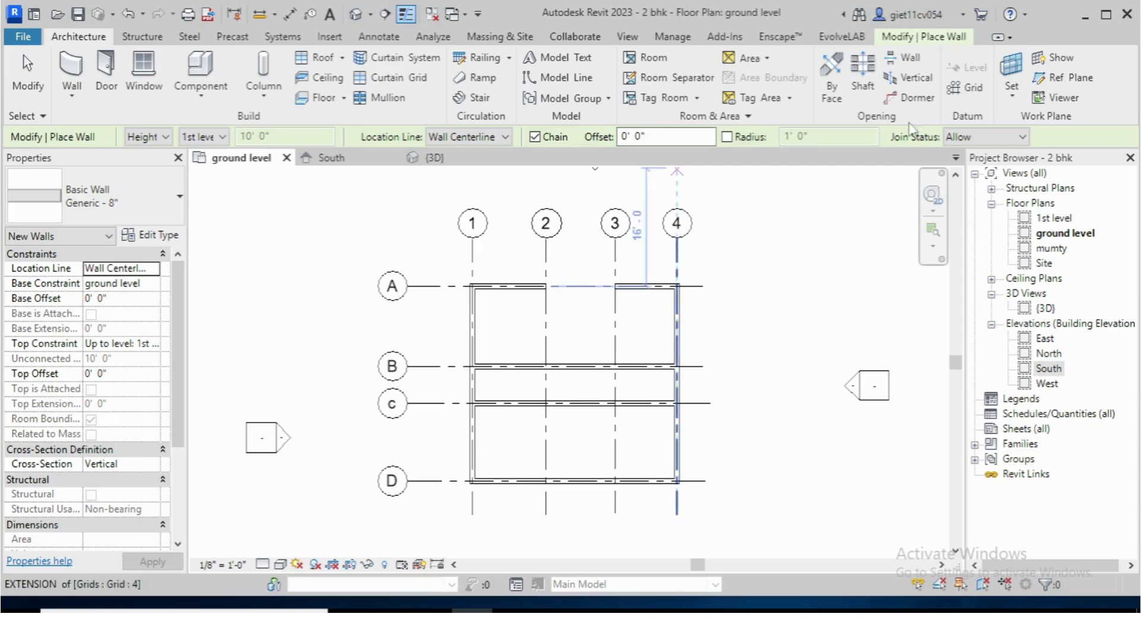
pyautogui.rightClick(725, 244)
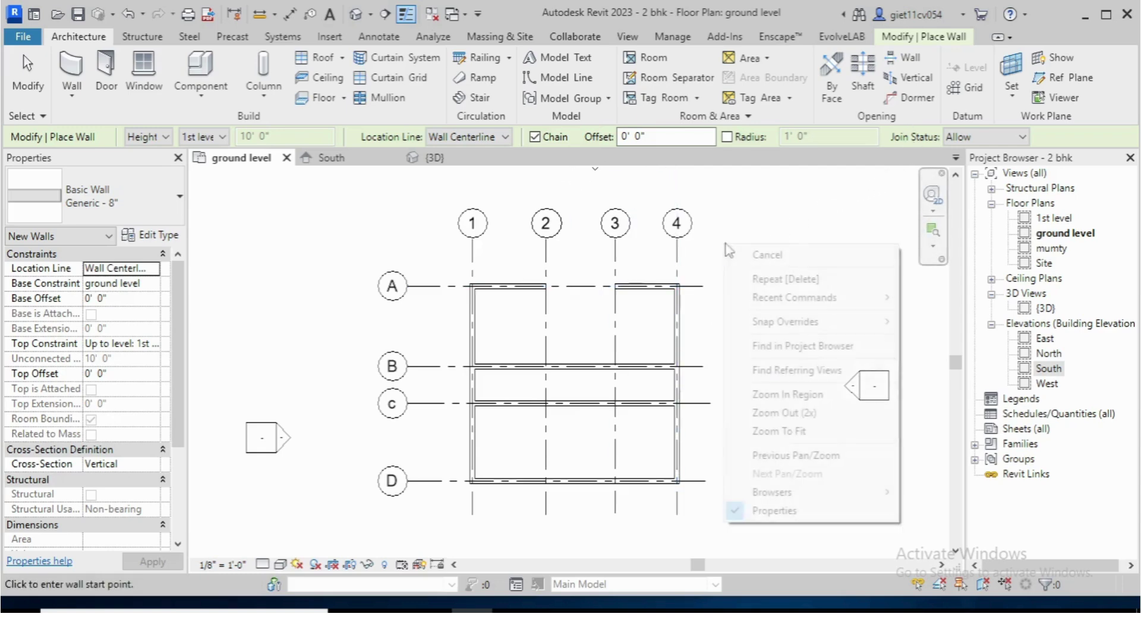
pyautogui.click(767, 254)
pyautogui.rightClick(748, 230)
pyautogui.click(768, 238)
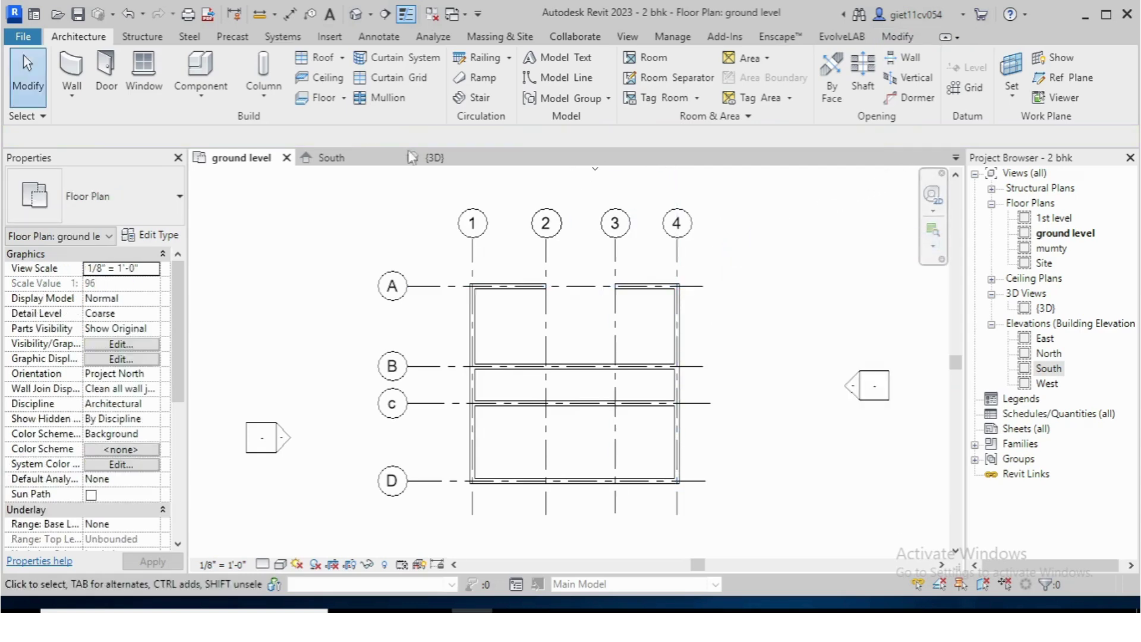
# Draw a start-end-radius arc wall bulging outward, radius about 8' 6", closing the grid A gap between grids 2 and 3.
pyautogui.click(72, 66)
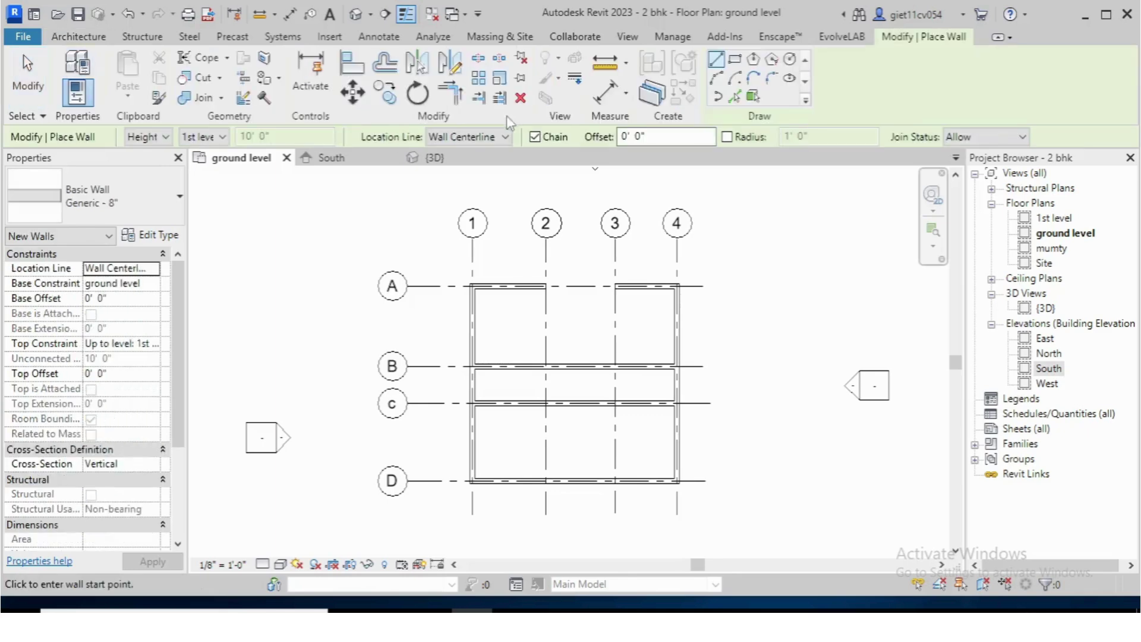
pyautogui.click(718, 80)
pyautogui.scroll(5, 553, 265)
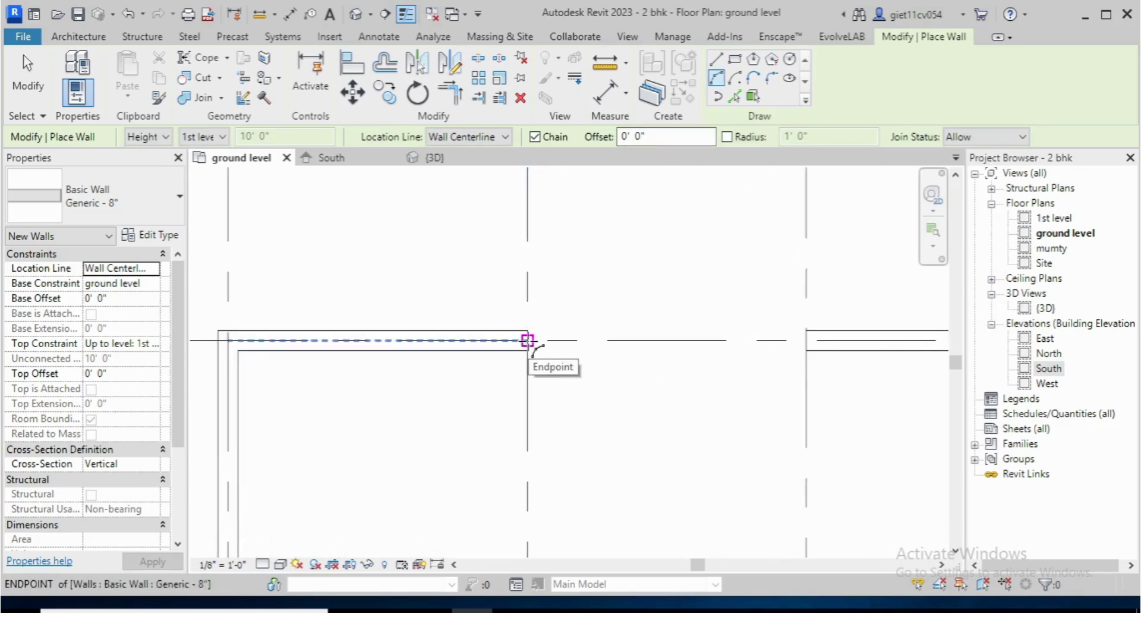
pyautogui.click(527, 340)
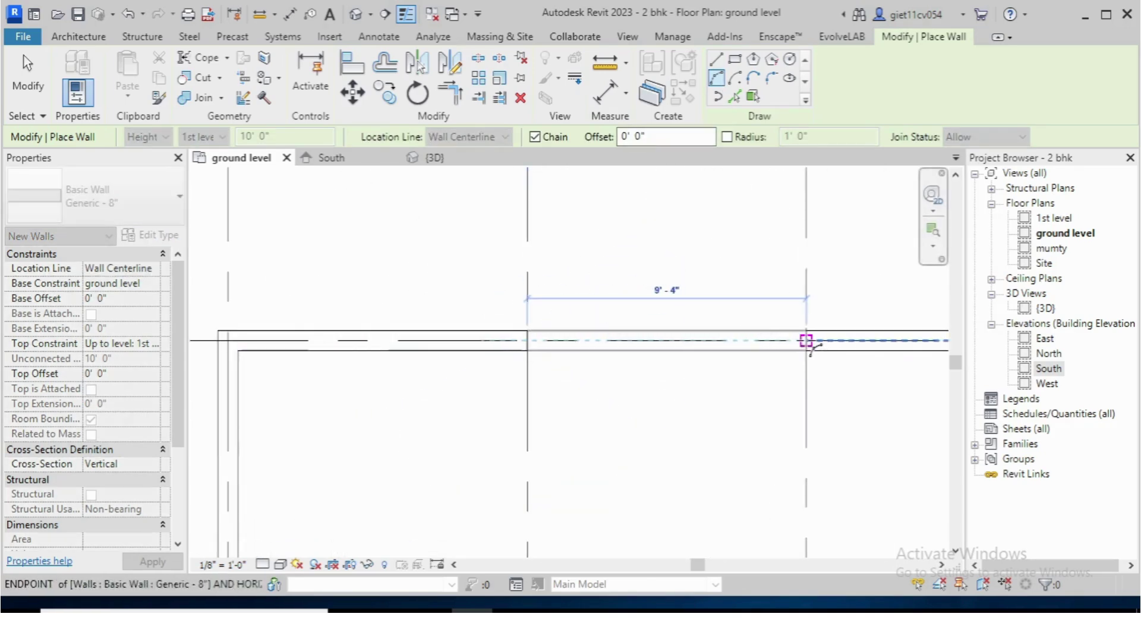
pyautogui.click(806, 340)
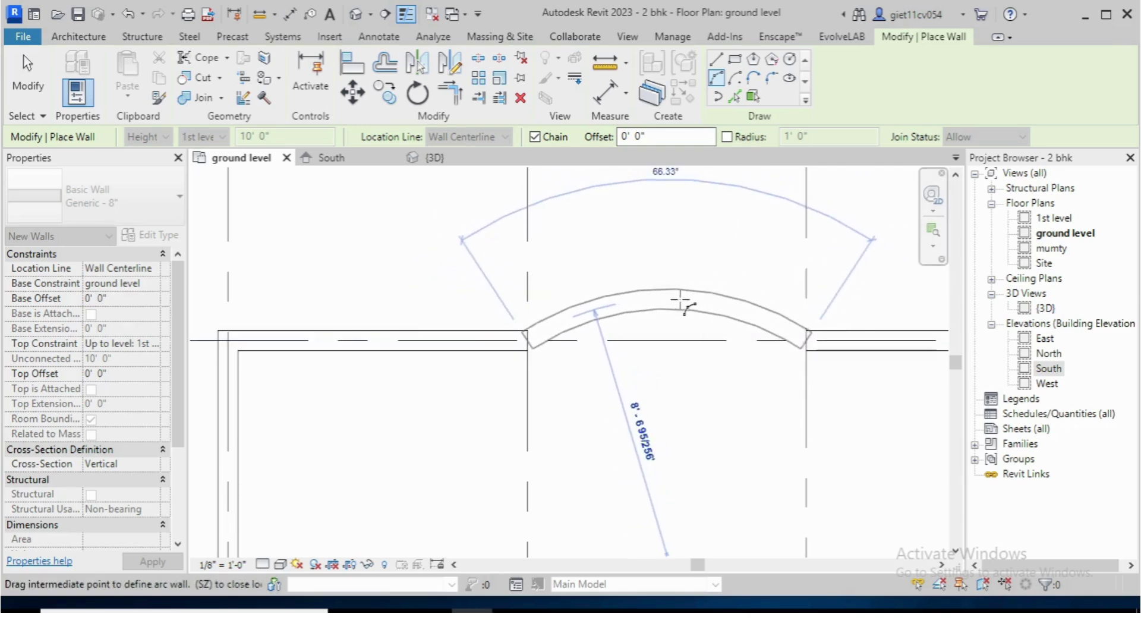
pyautogui.click(682, 300)
pyautogui.rightClick(683, 234)
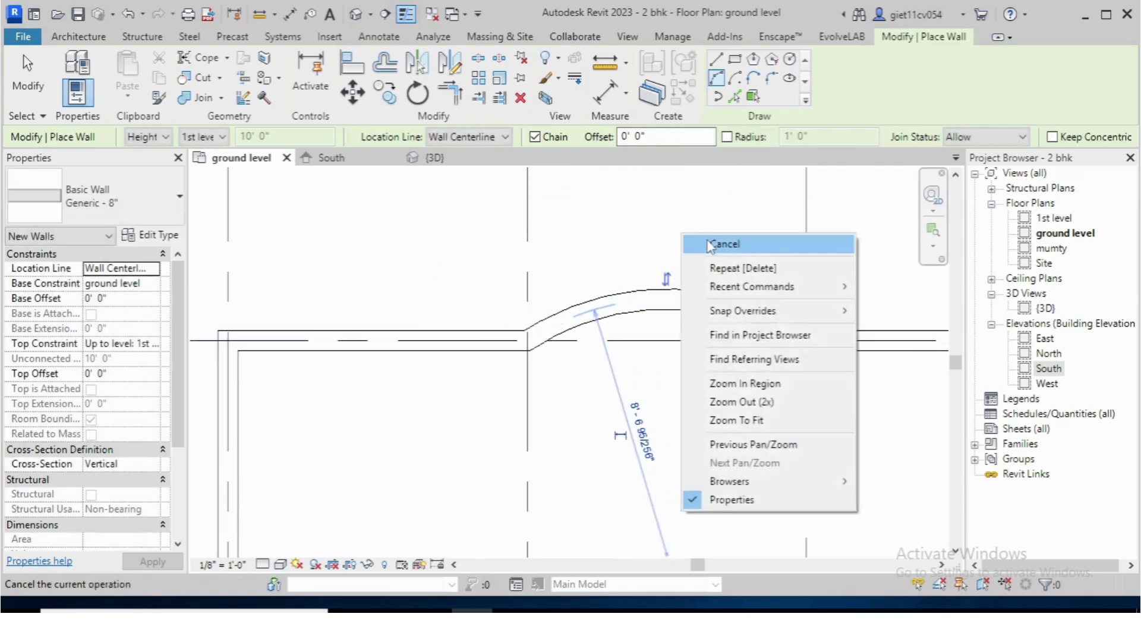
pyautogui.click(703, 241)
# Examine the curved wall in the {3D} view and return to the ground level floor plan.
pyautogui.click(437, 158)
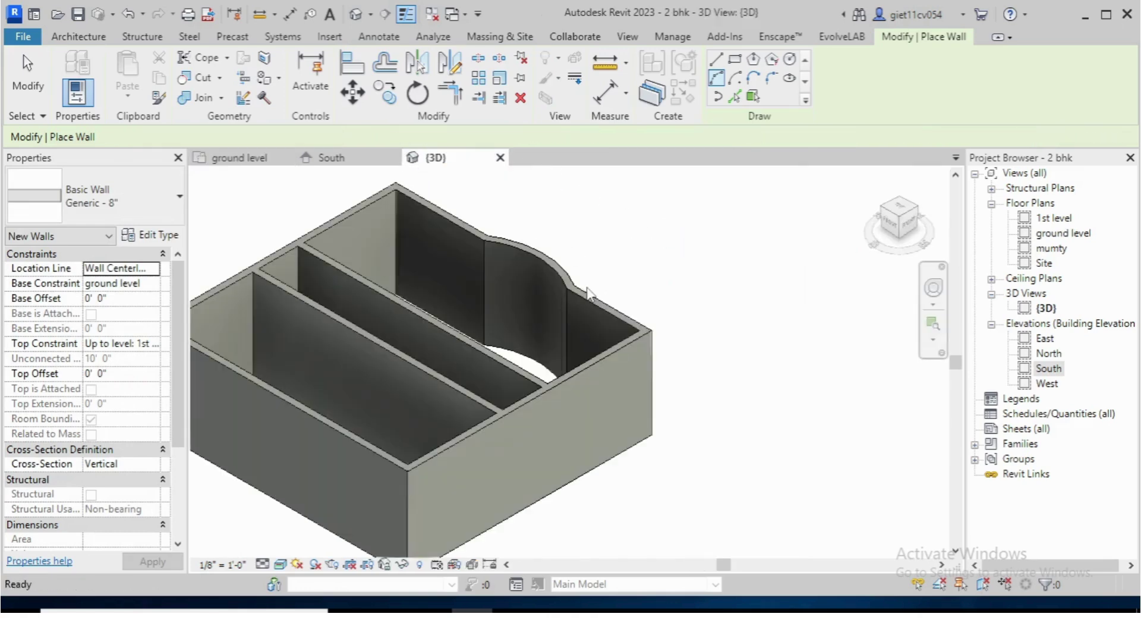
pyautogui.scroll(-2, 568, 297)
pyautogui.scroll(5, 527, 272)
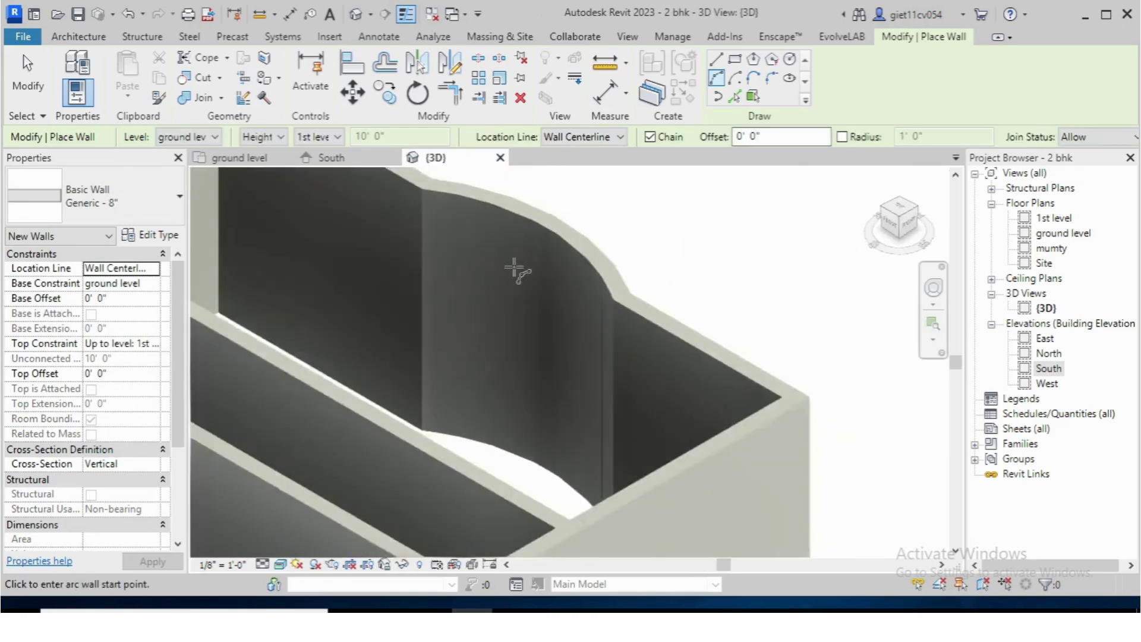
pyautogui.scroll(-5, 573, 262)
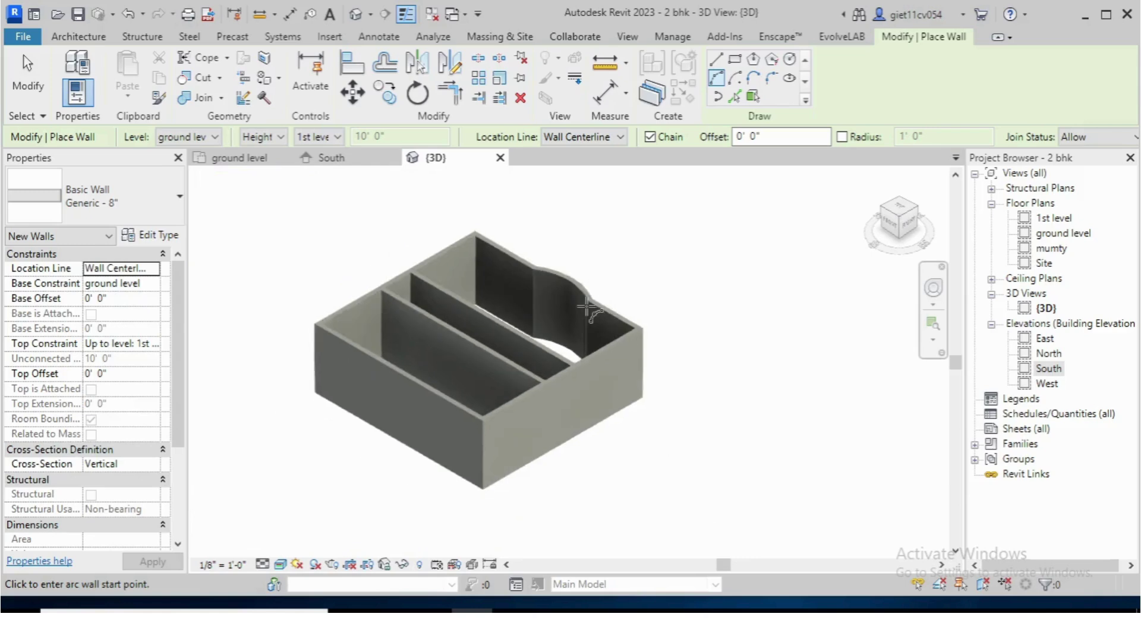
pyautogui.scroll(-3, 514, 302)
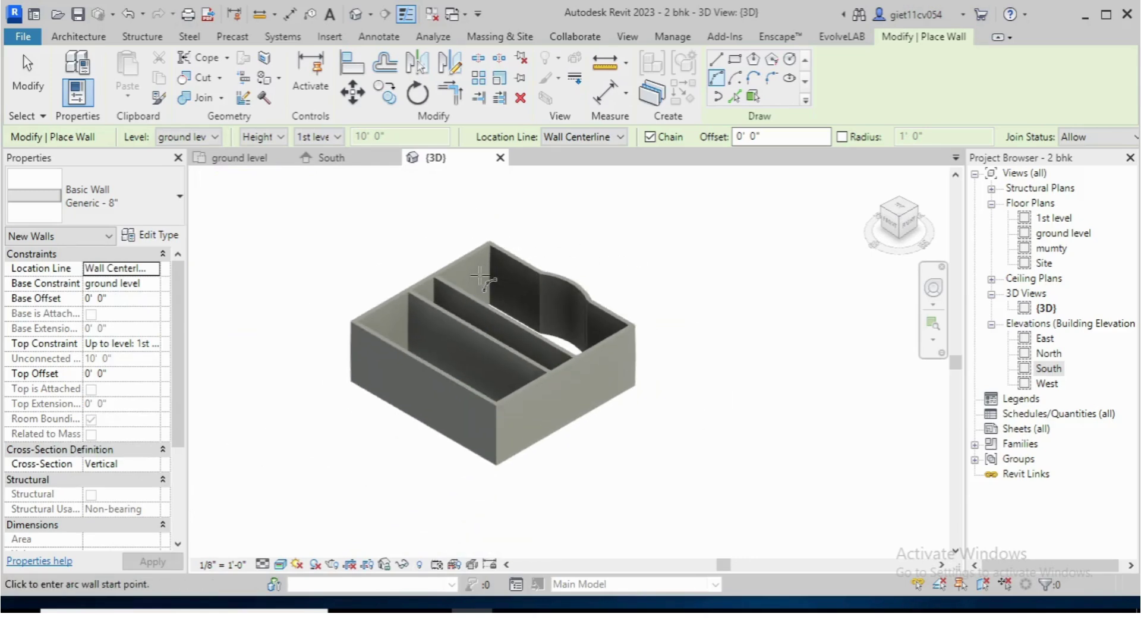
pyautogui.scroll(1, 480, 278)
pyautogui.click(257, 160)
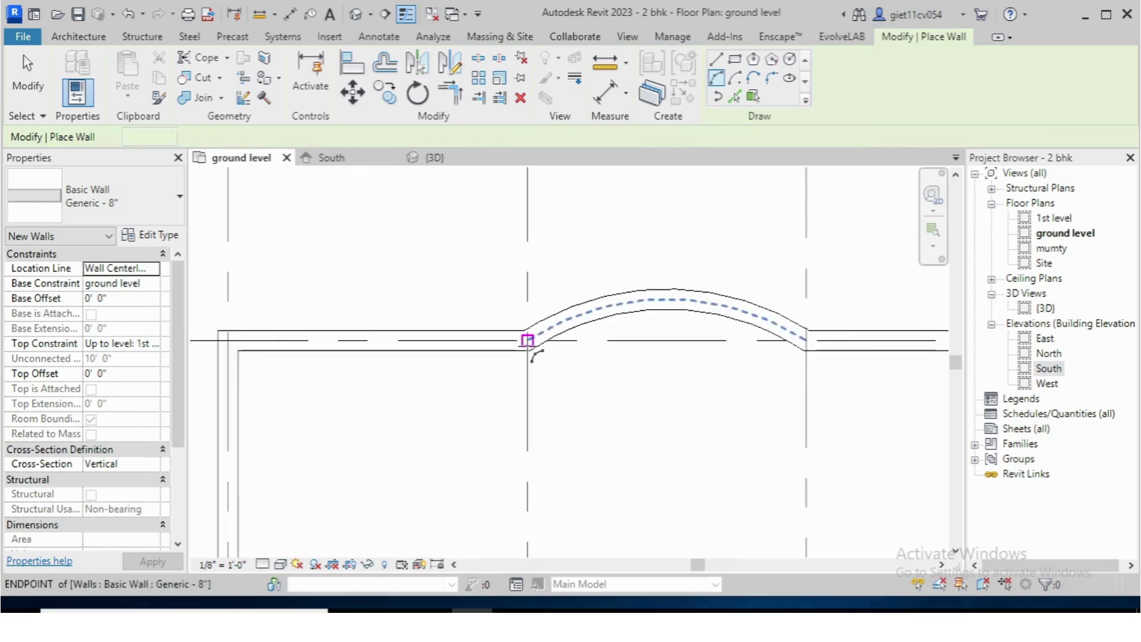
# End wall placement in the ground level floor plan.
pyautogui.scroll(-4, 523, 345)
pyautogui.scroll(-2, 684, 374)
pyautogui.scroll(4, 666, 380)
pyautogui.scroll(1, 556, 347)
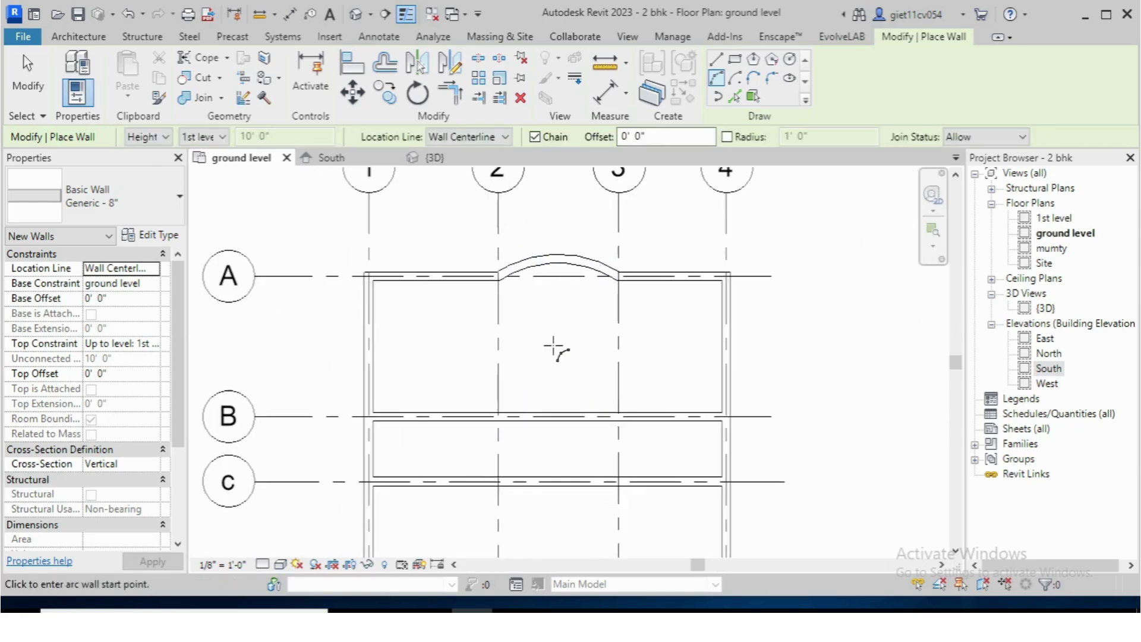
pyautogui.scroll(-2, 555, 347)
pyautogui.rightClick(556, 345)
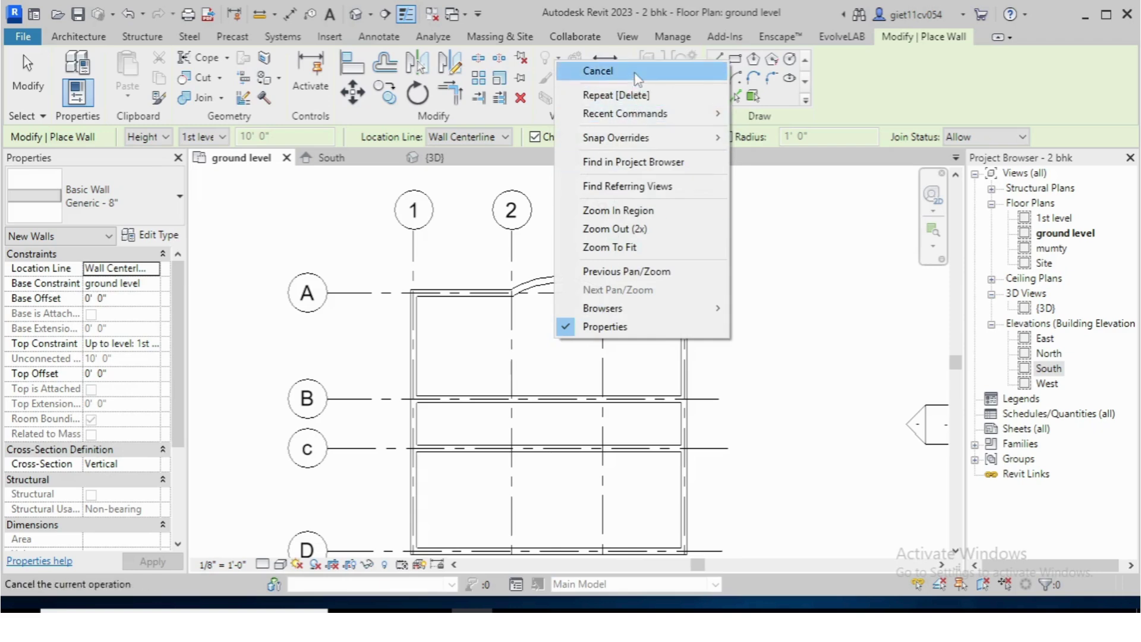
pyautogui.click(599, 71)
pyautogui.rightClick(803, 285)
pyautogui.click(840, 302)
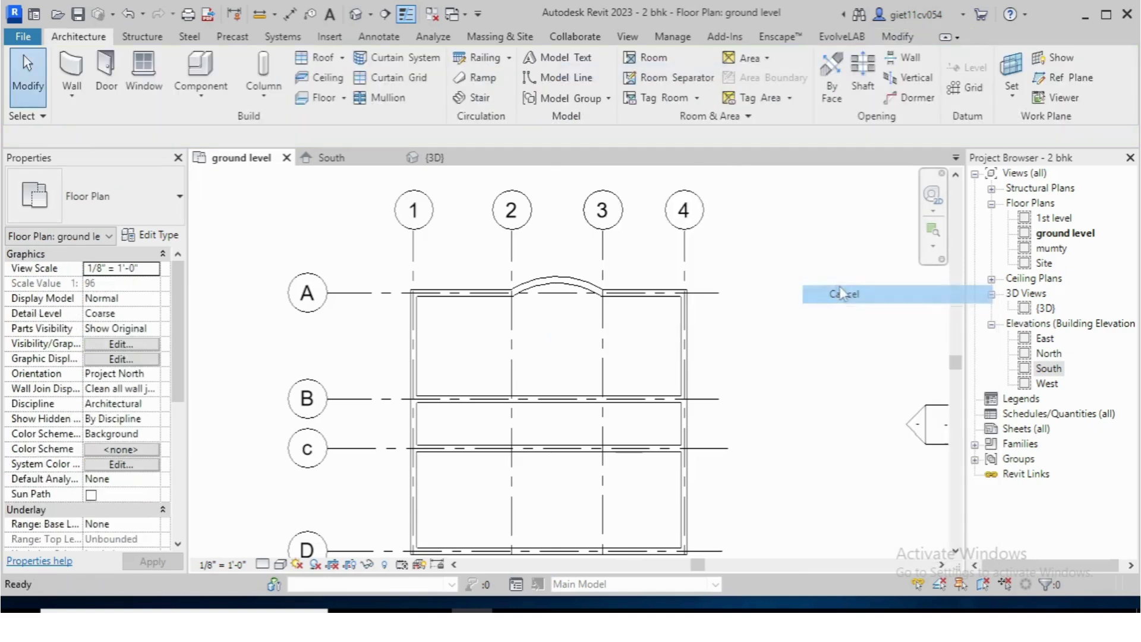
# Duplicate the type of the grid A wall between grids 1 and 2 as Generic - 8" 2new.
pyautogui.scroll(3, 443, 306)
pyautogui.click(458, 303)
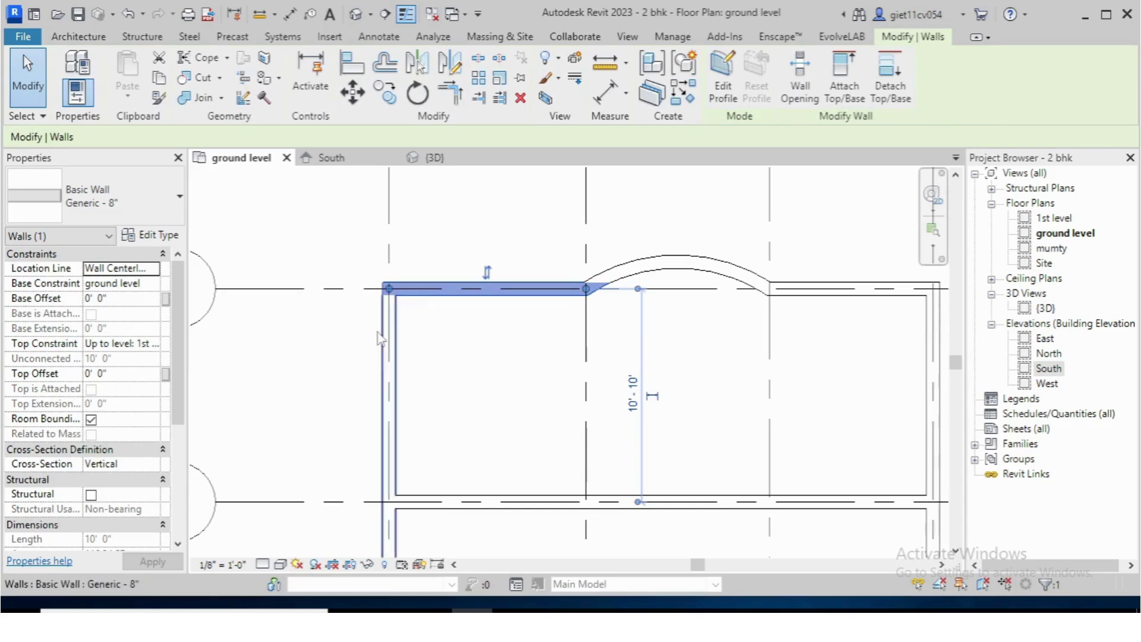
pyautogui.click(152, 237)
pyautogui.scroll(-1, 331, 297)
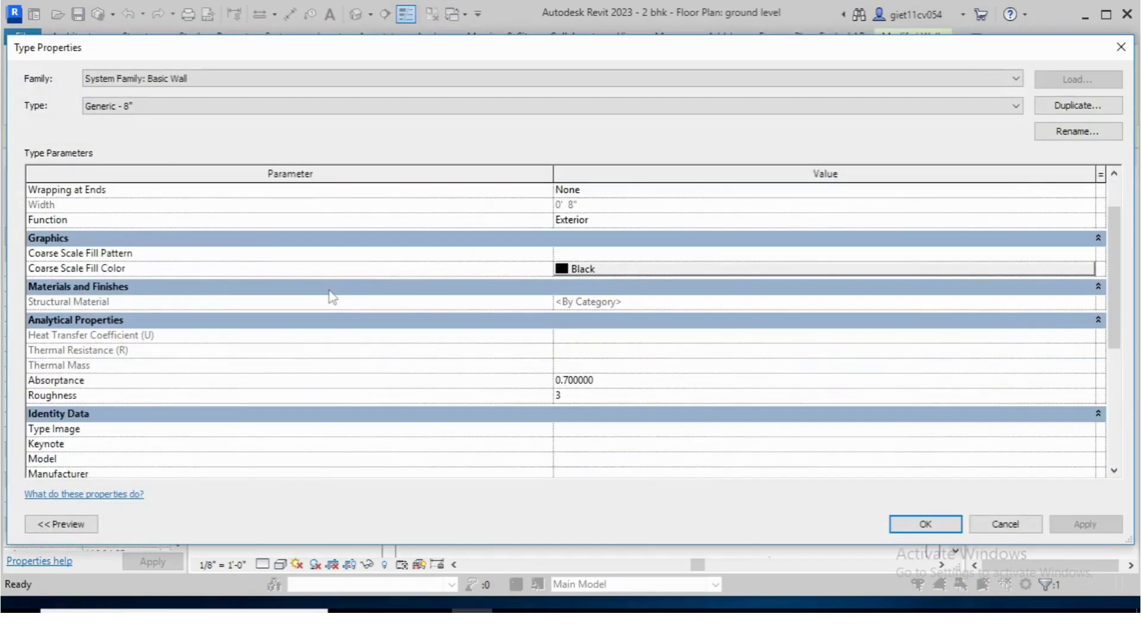
pyautogui.scroll(1, 720, 269)
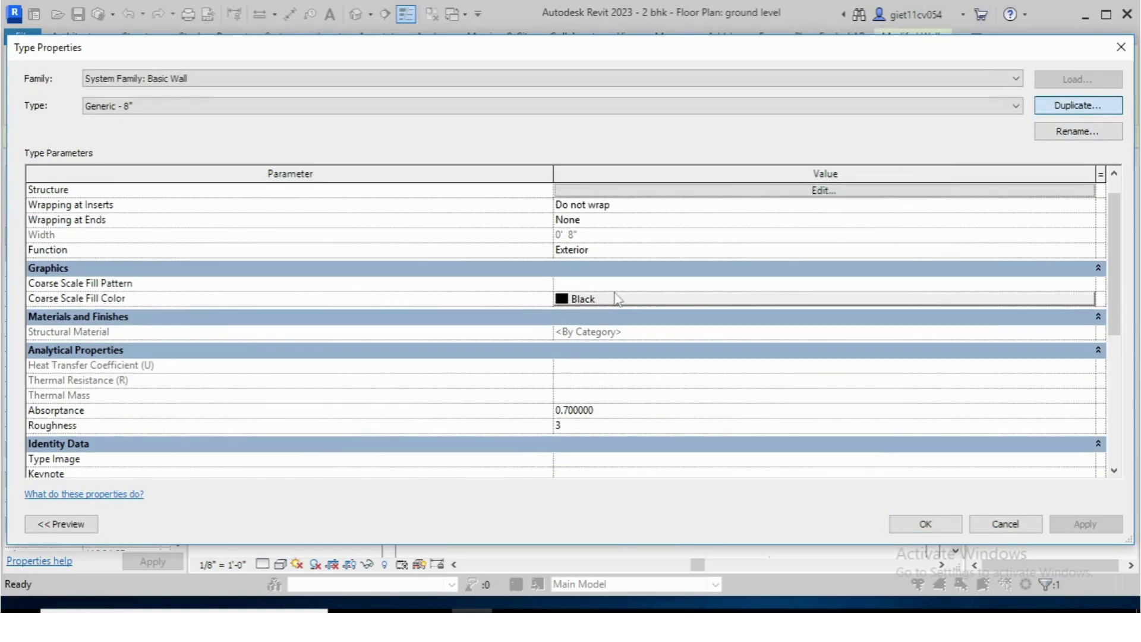
pyautogui.click(1078, 105)
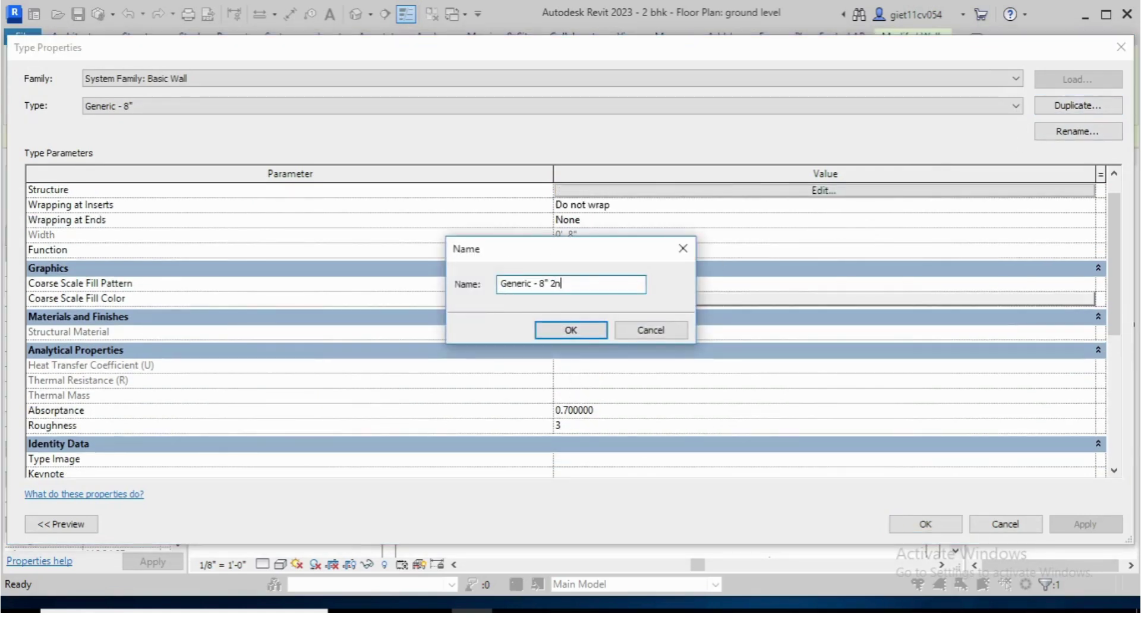
pyautogui.click(563, 329)
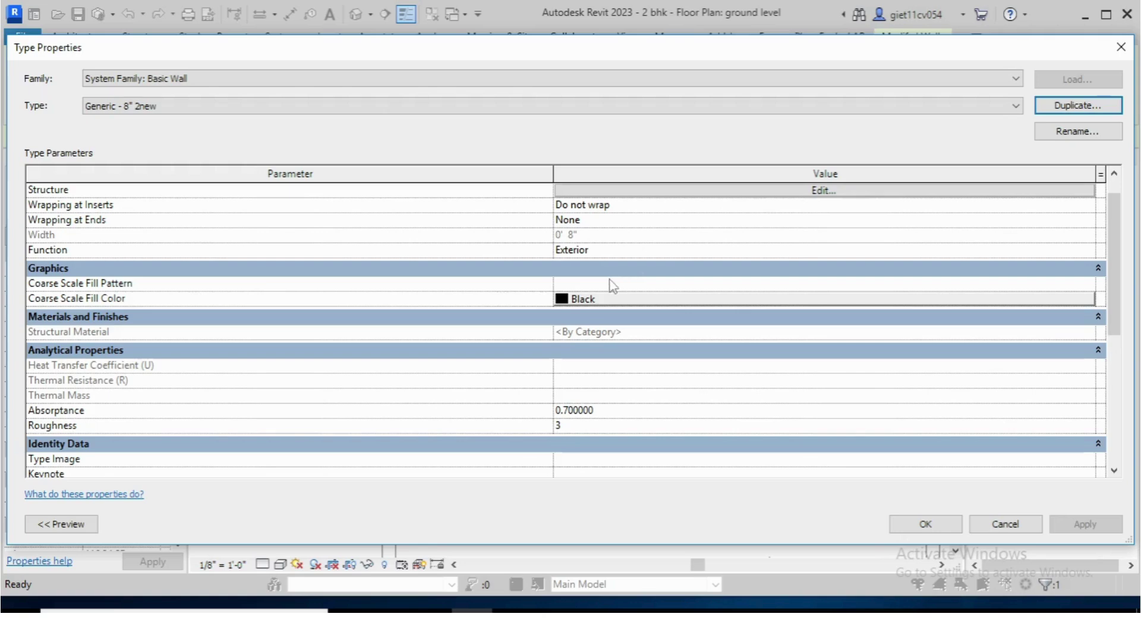
# Set the new wall type's Structure [1] layer thickness to 10", accept the type changes and deselect the wall.
pyautogui.scroll(-2, 604, 336)
pyautogui.scroll(-4, 522, 359)
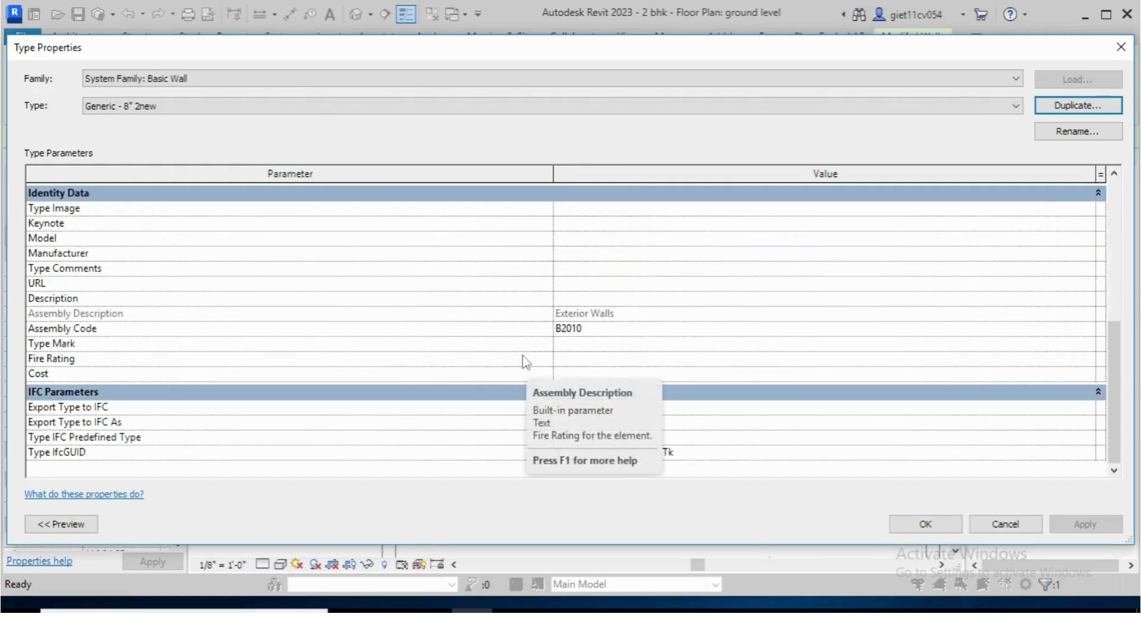
pyautogui.scroll(6, 611, 340)
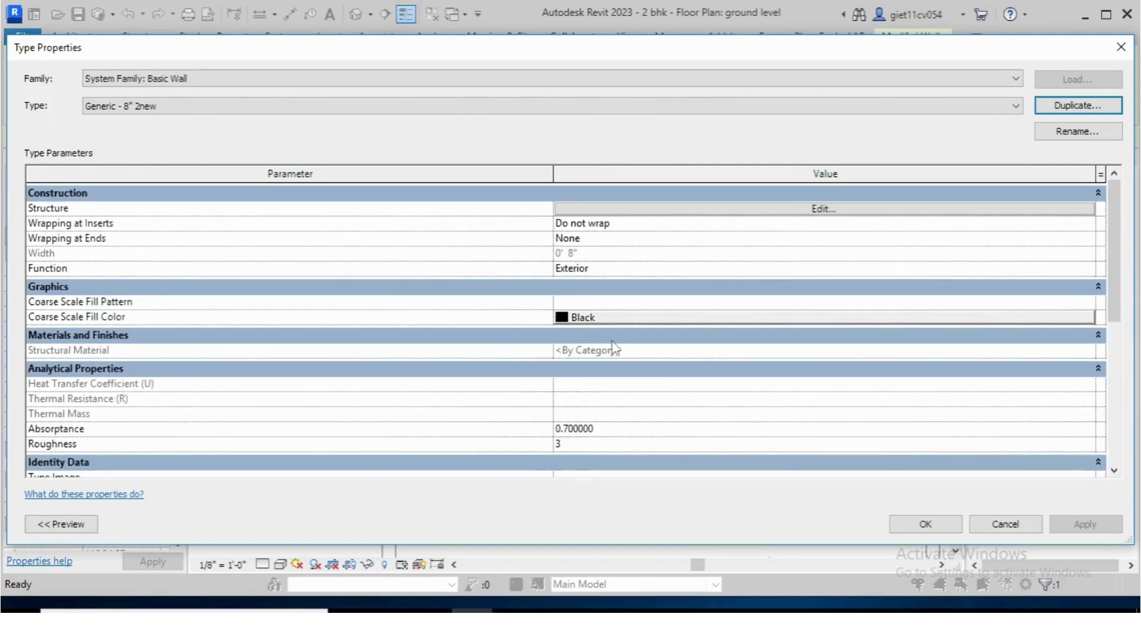
pyautogui.scroll(-1, 605, 339)
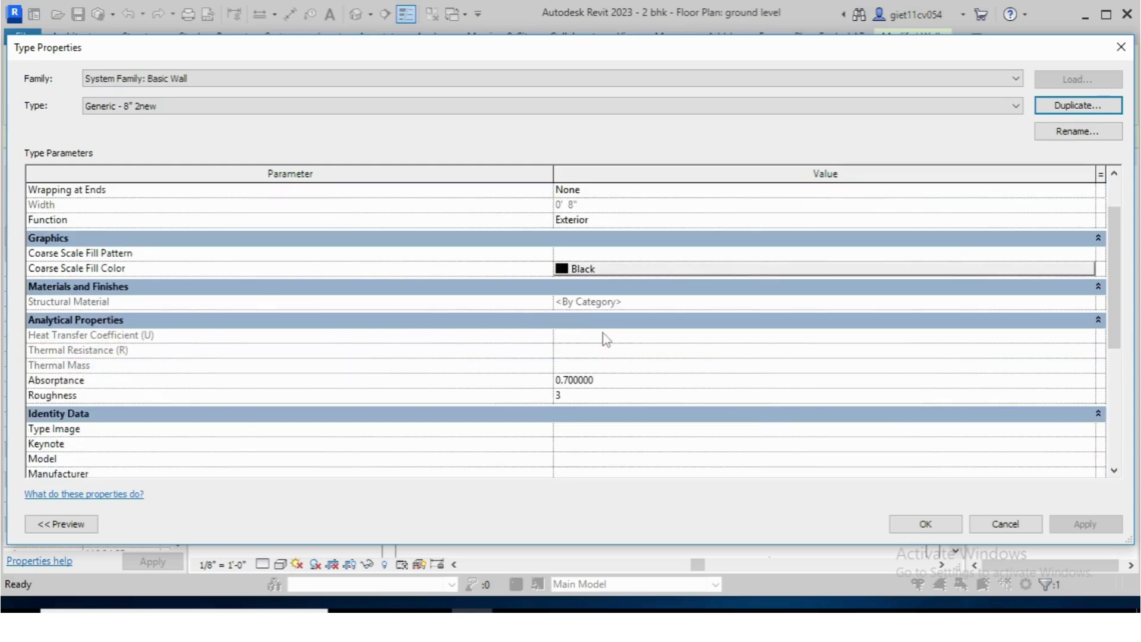
pyautogui.scroll(1, 576, 288)
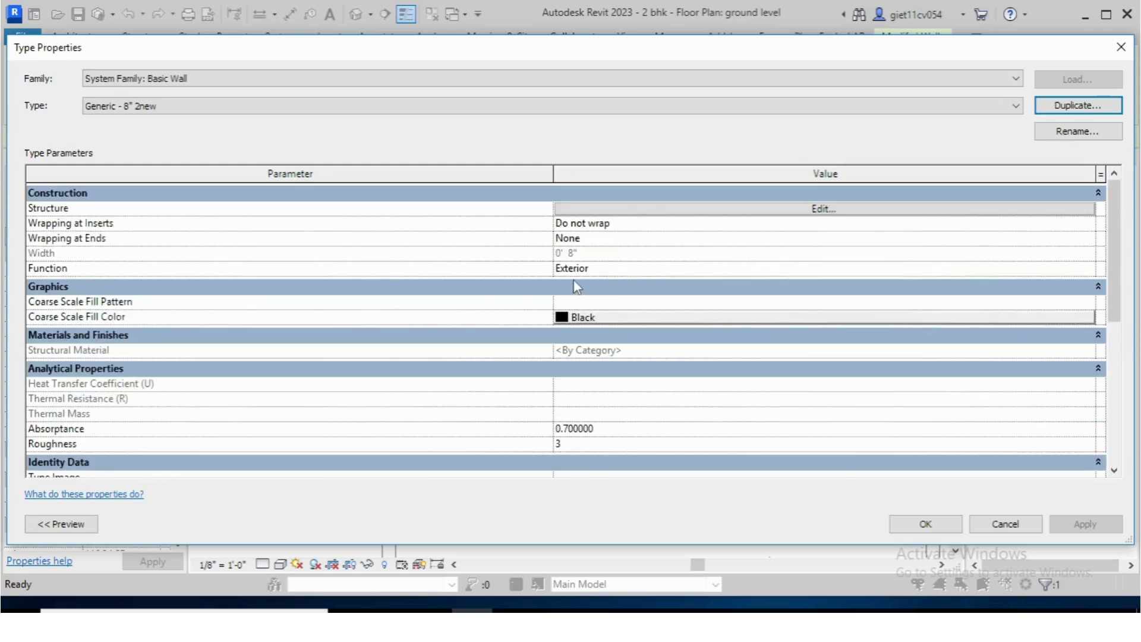
pyautogui.click(827, 209)
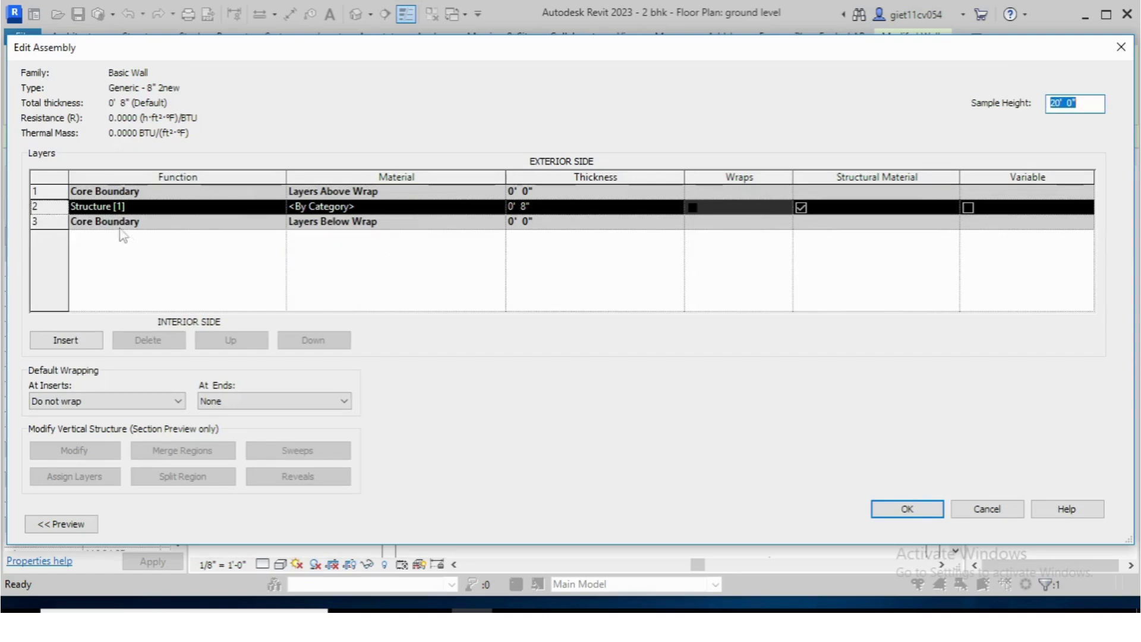
pyautogui.click(534, 206)
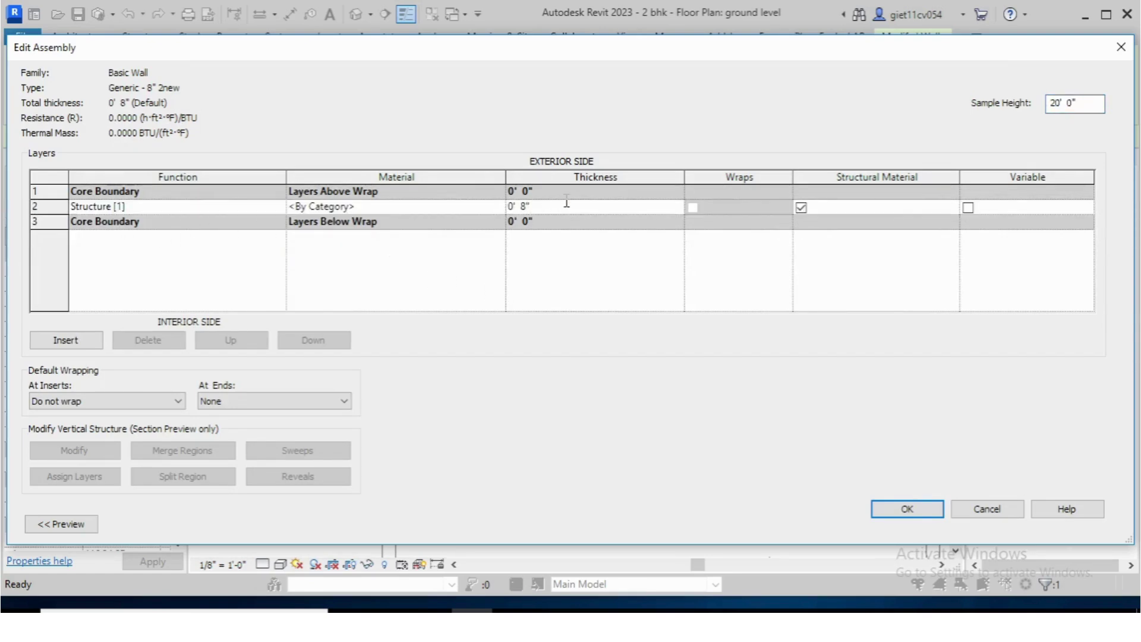
pyautogui.write('10"')
pyautogui.click(902, 509)
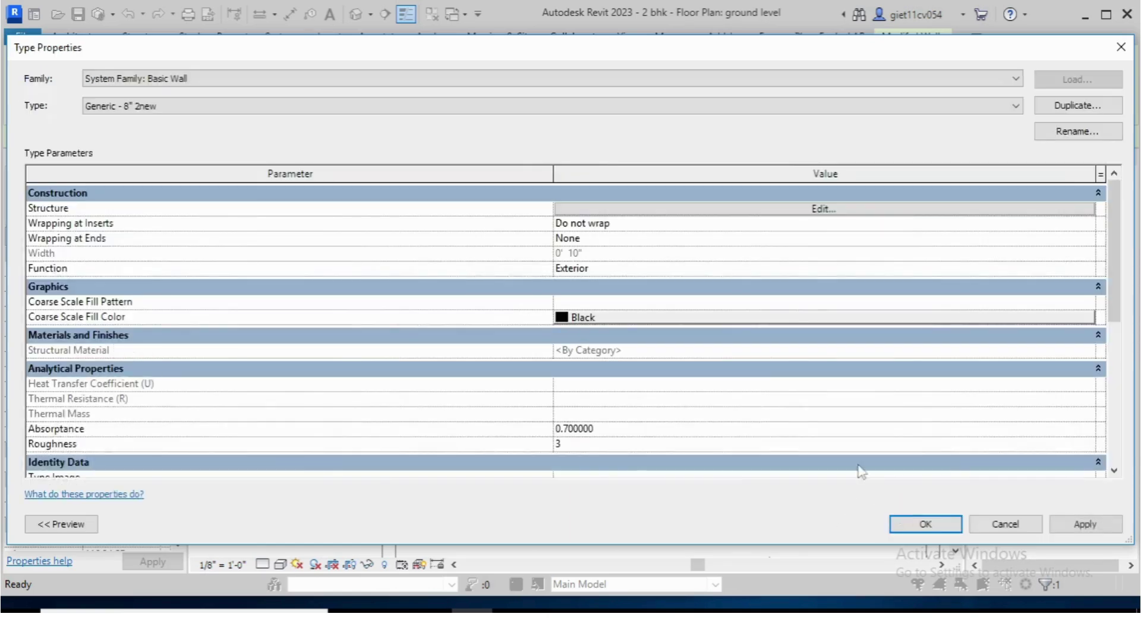
pyautogui.click(895, 526)
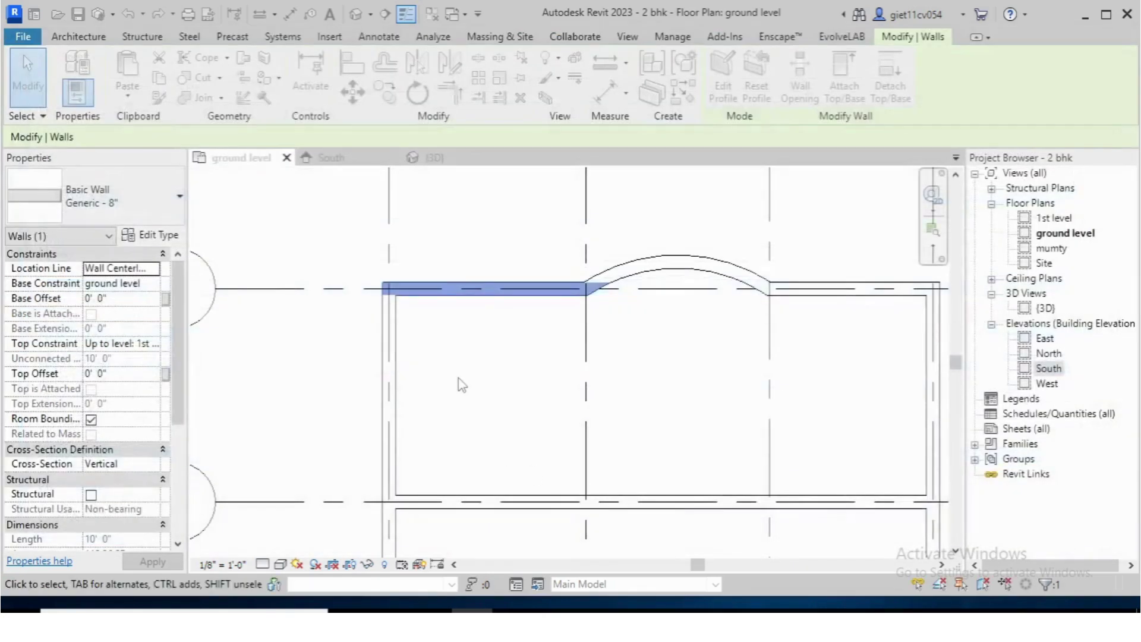
pyautogui.click(461, 384)
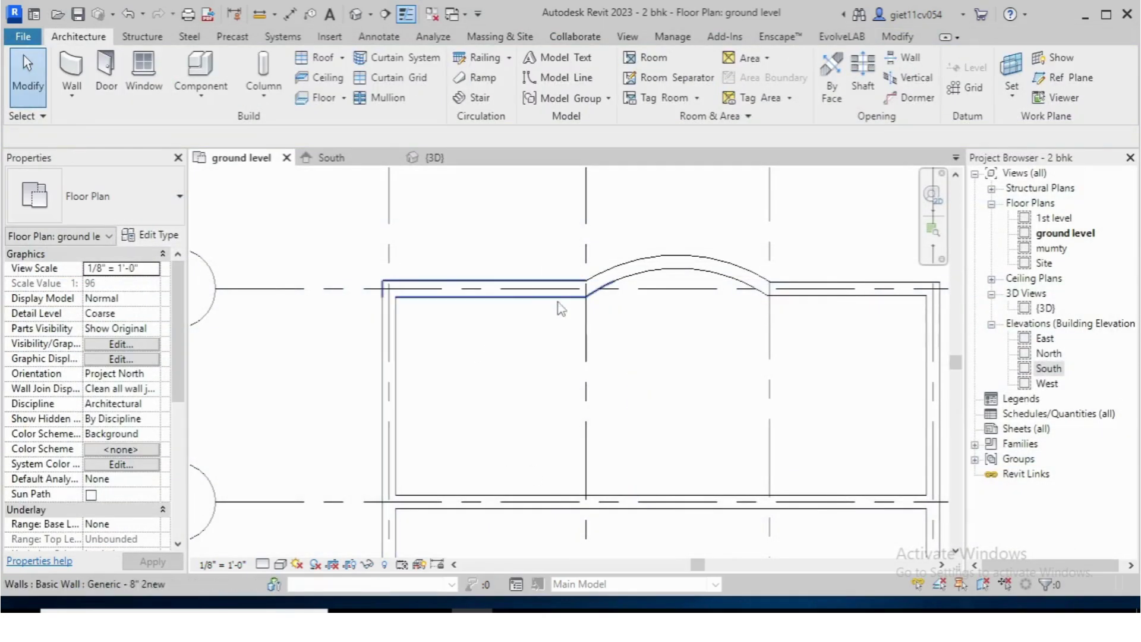
# Duplicate the type of the wall along grid B as Generic - 4".
pyautogui.scroll(-1, 523, 309)
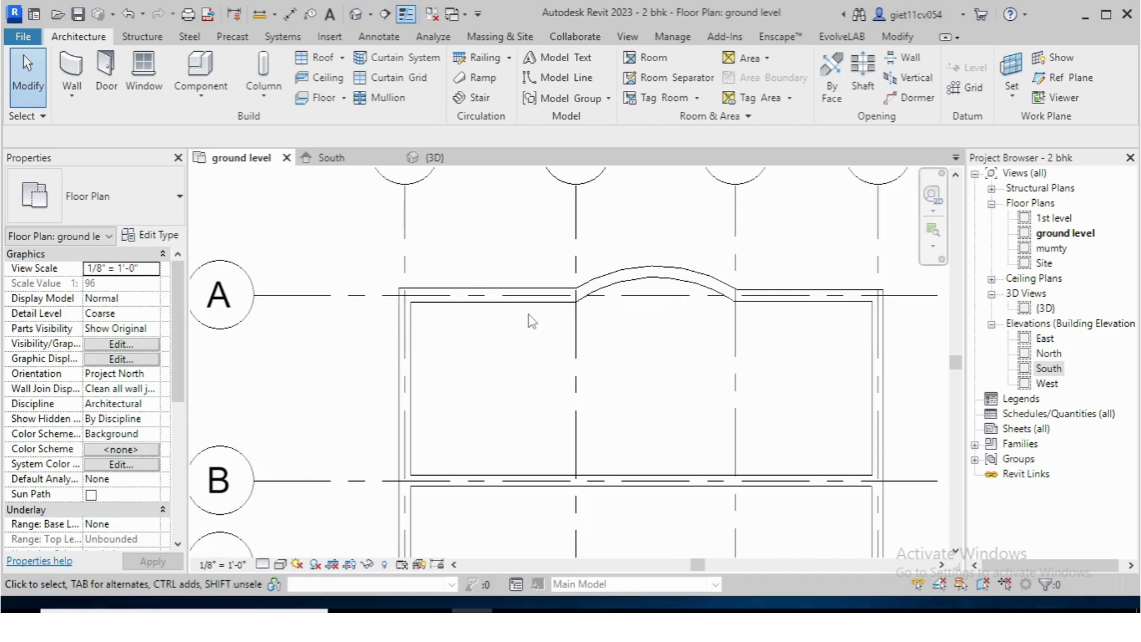
pyautogui.scroll(-2, 529, 322)
pyautogui.scroll(1, 527, 323)
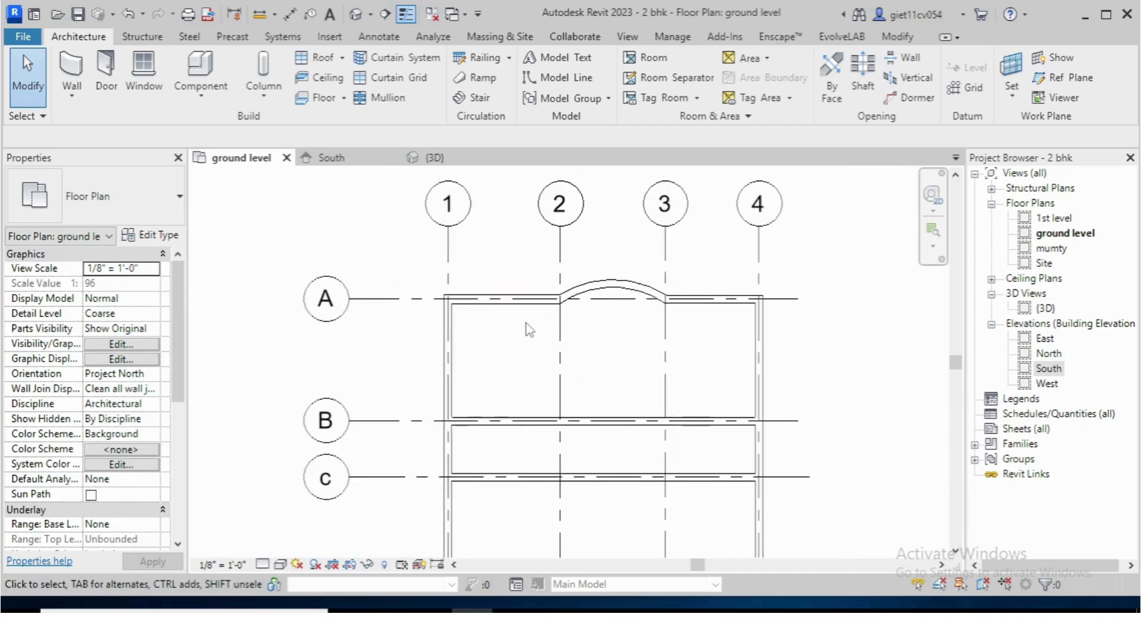
pyautogui.scroll(-1, 505, 410)
pyautogui.scroll(2, 504, 428)
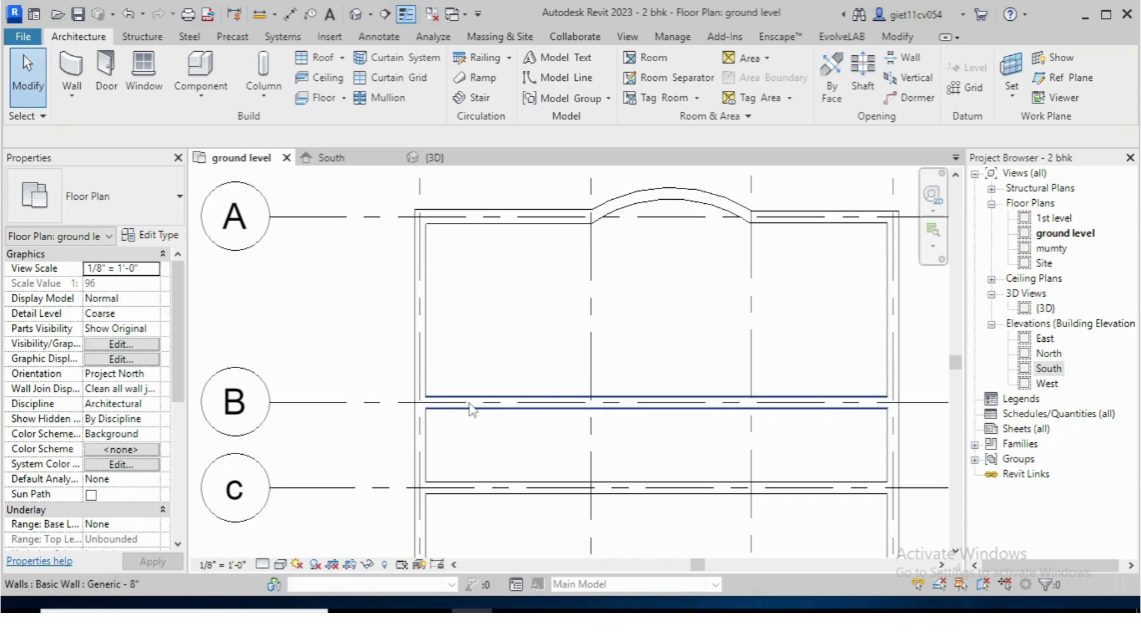
pyautogui.click(566, 403)
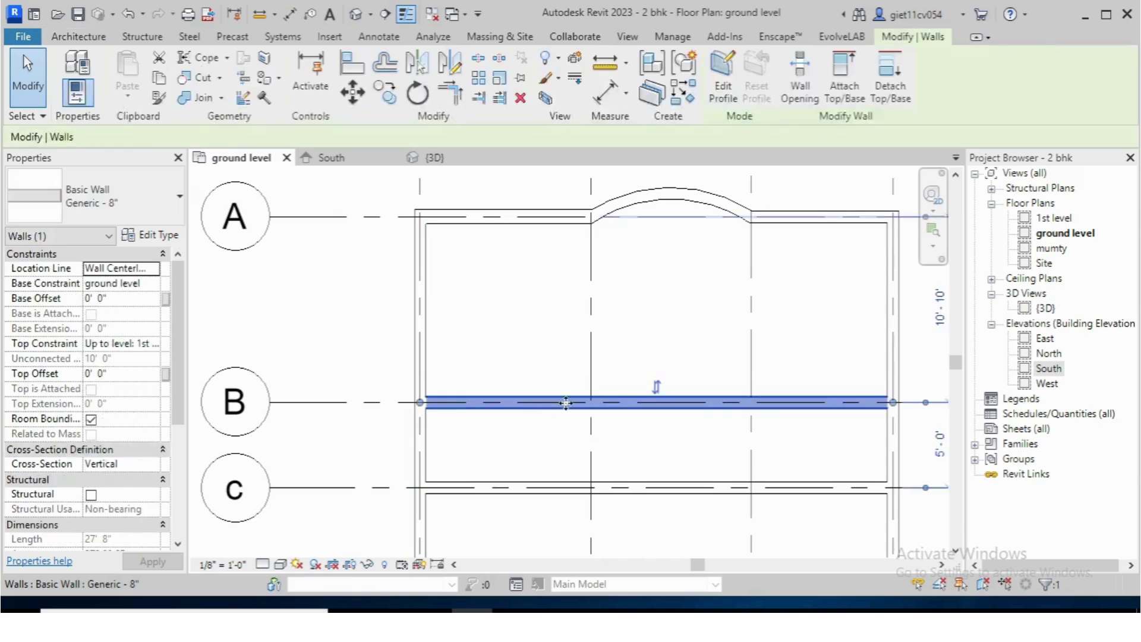
pyautogui.click(158, 235)
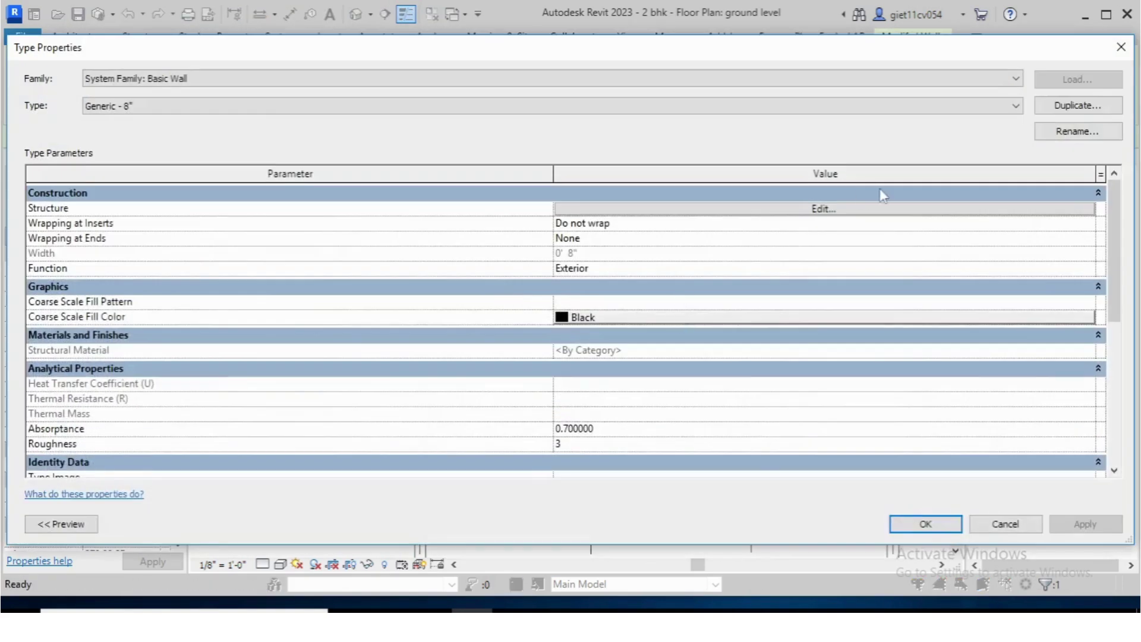
pyautogui.click(1078, 106)
pyautogui.click(583, 283)
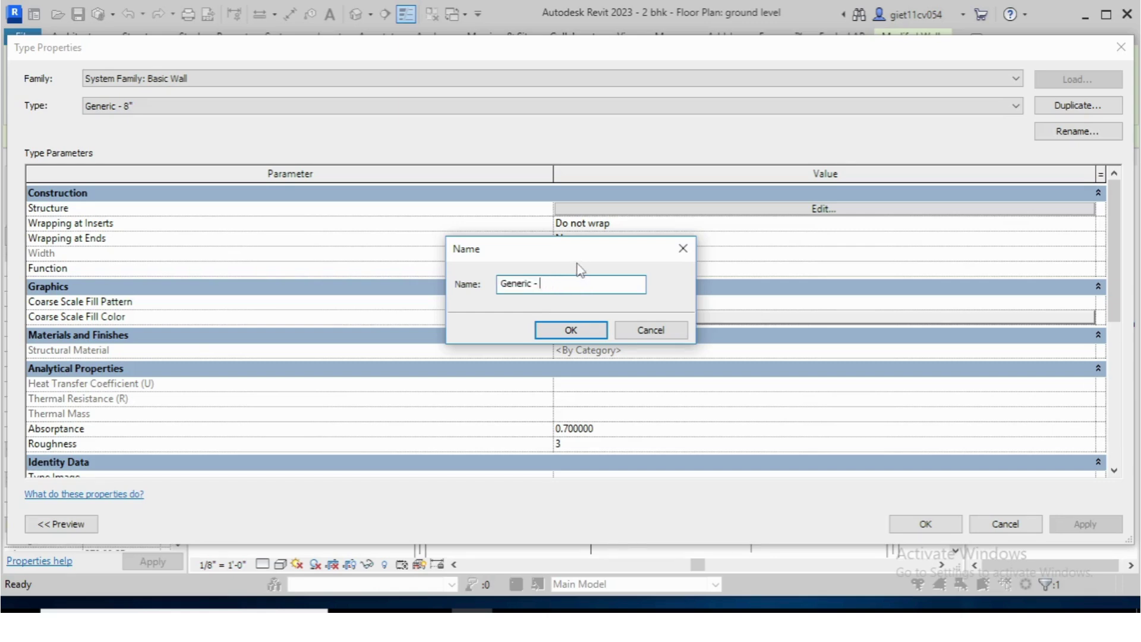
pyautogui.write('4"')
pyautogui.click(570, 330)
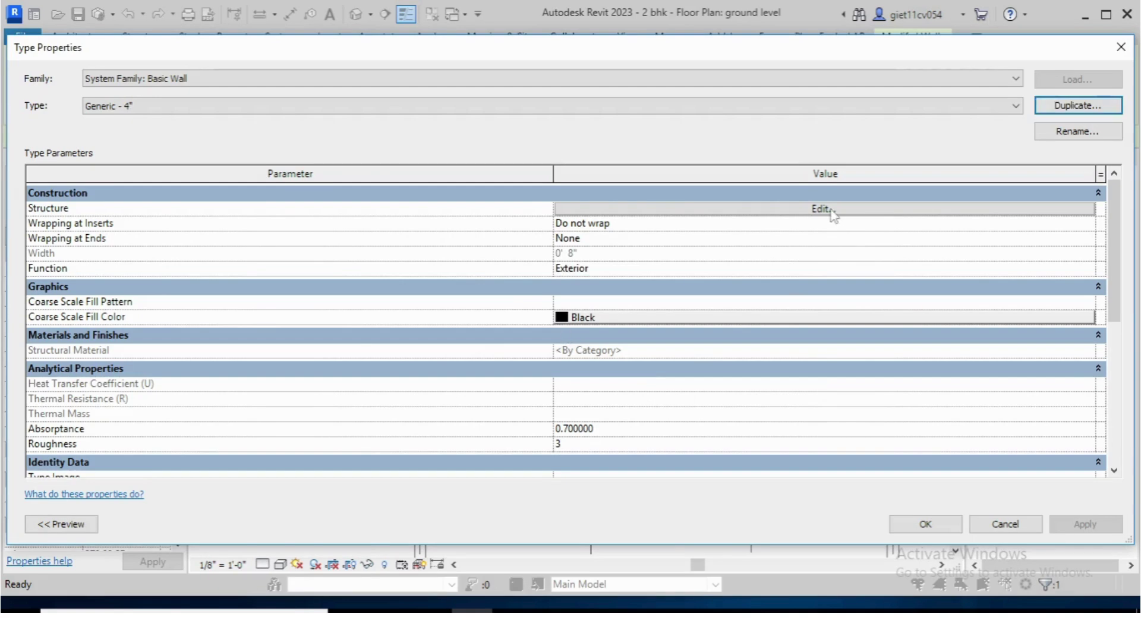
# Set the Generic - 4" type's Structure [1] layer thickness to 4", accept the type changes and deselect the wall.
pyautogui.click(833, 211)
pyautogui.click(526, 208)
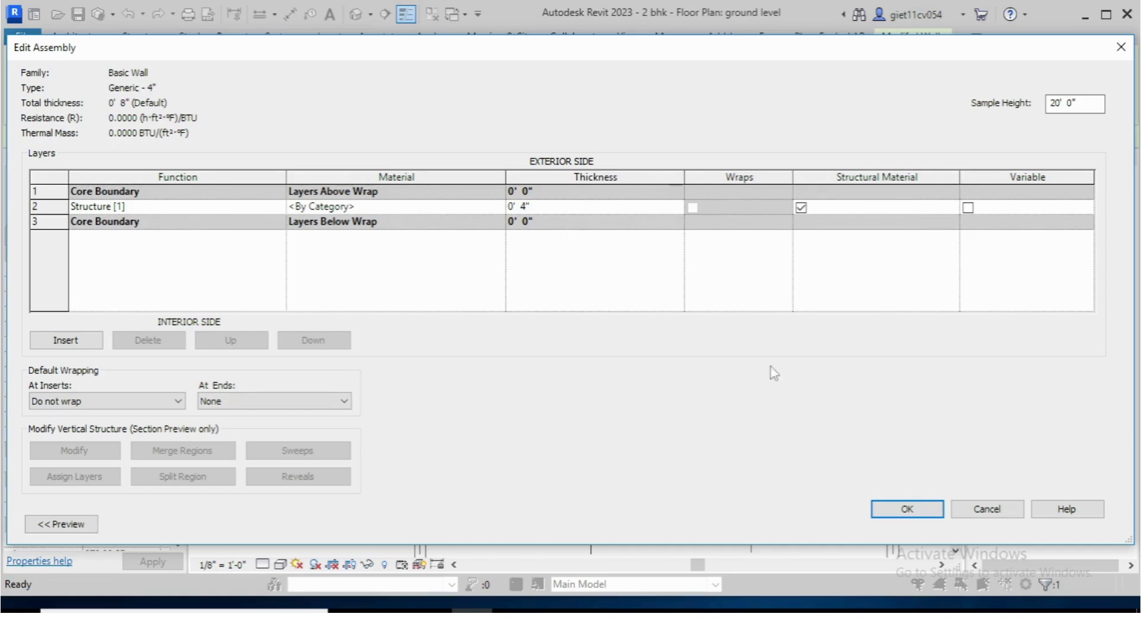
pyautogui.click(907, 509)
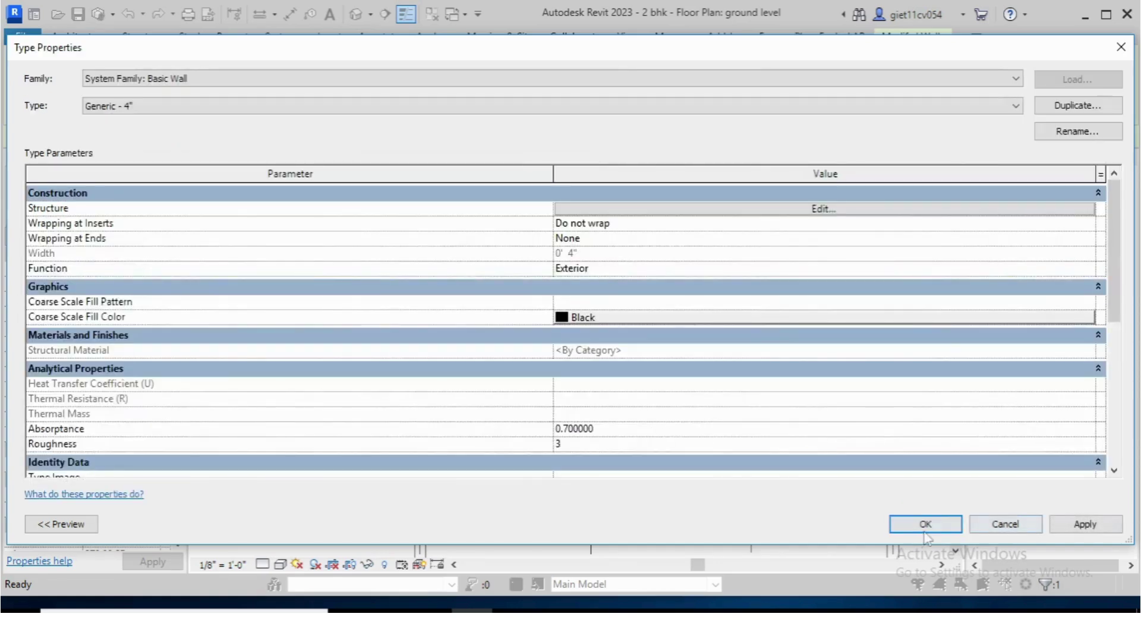
pyautogui.press('Return')
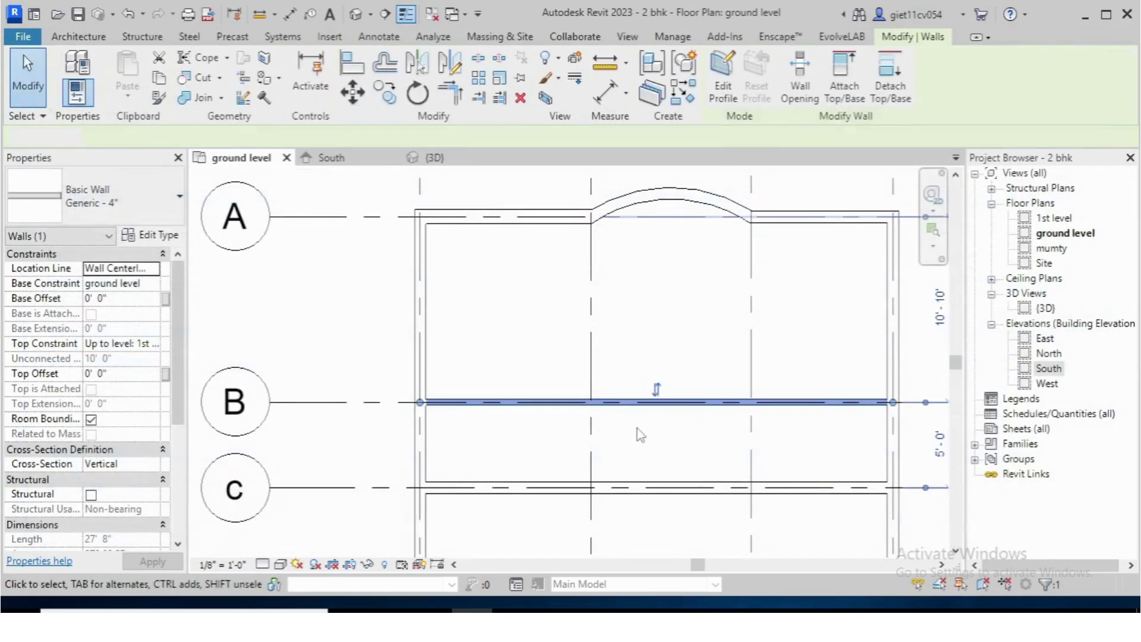
pyautogui.click(651, 428)
# Examine the grid B wall and the surrounding wall layout across the ground level floor plan.
pyautogui.scroll(-1, 645, 429)
pyautogui.scroll(1, 651, 434)
pyautogui.scroll(-1, 630, 429)
pyautogui.scroll(-2, 624, 429)
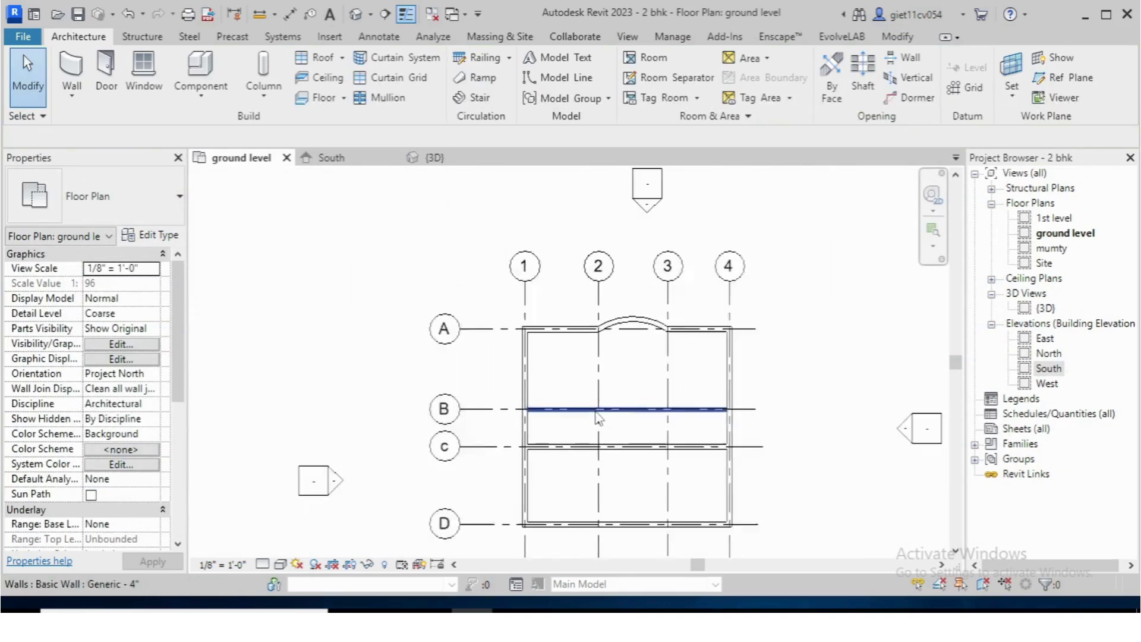
pyautogui.scroll(1, 613, 482)
pyautogui.scroll(-1, 605, 481)
pyautogui.scroll(3, 598, 476)
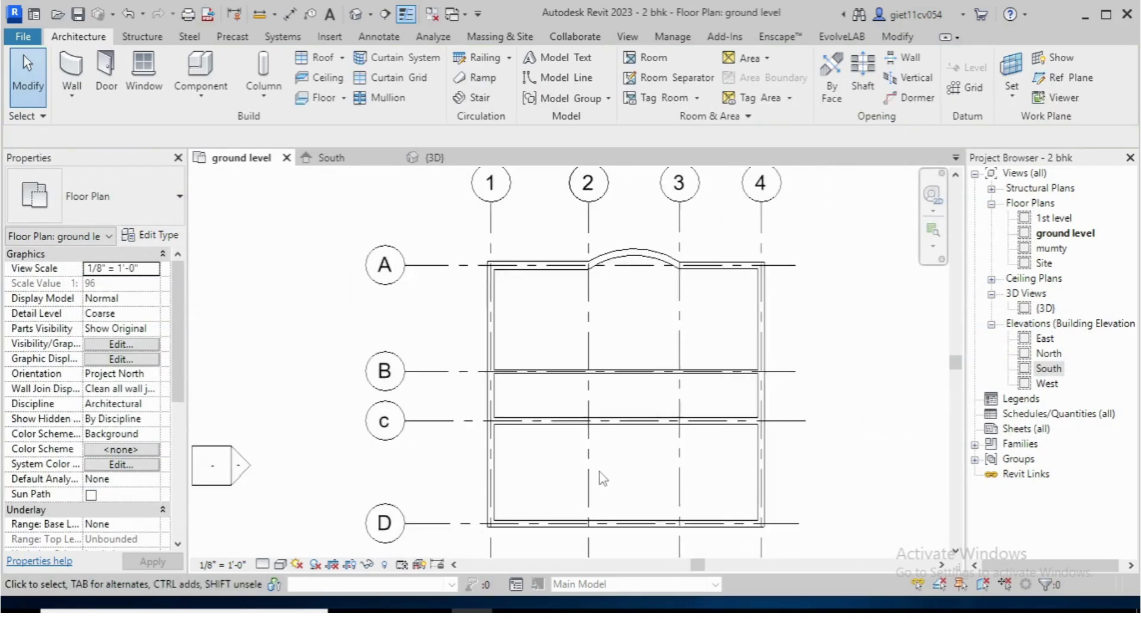
pyautogui.scroll(-3, 594, 475)
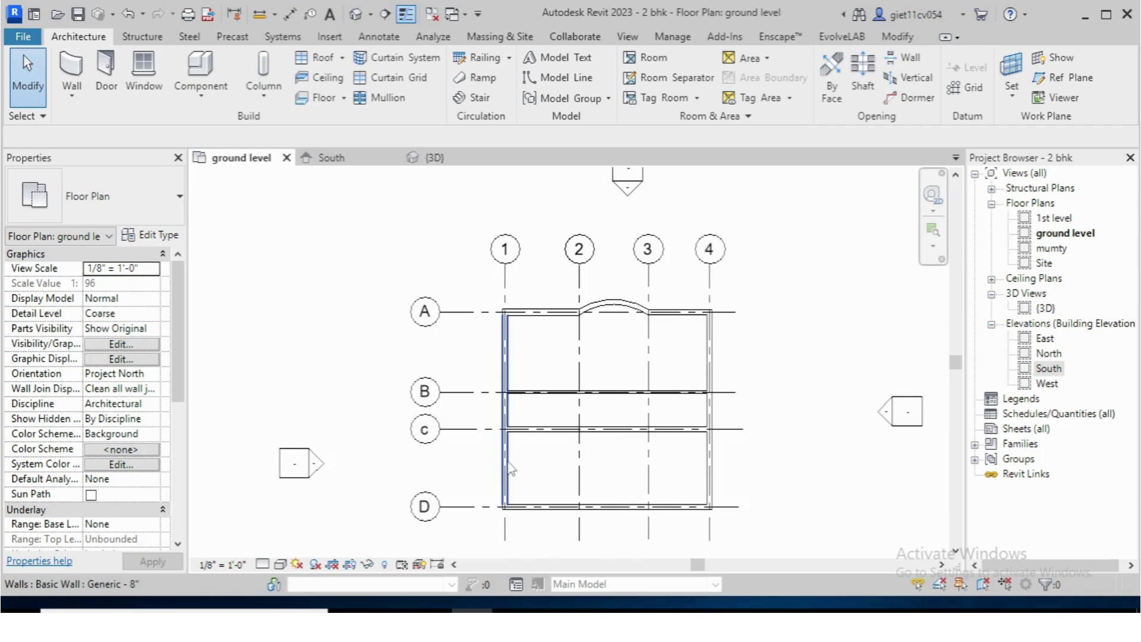